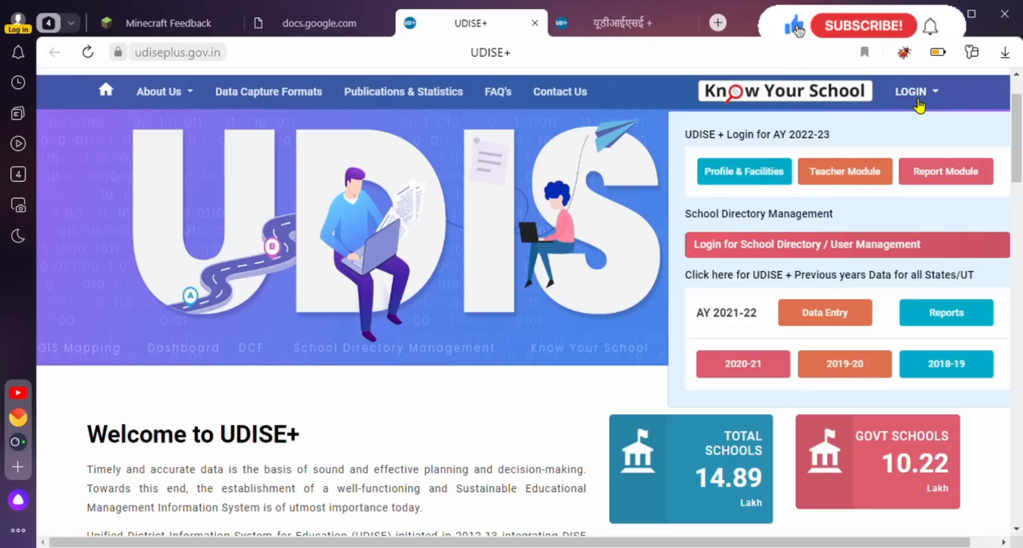
# Open the Teacher Module login under 'UDISE + Login for AY 2022-23' from the LOGIN menu.
pyautogui.click(856, 175)
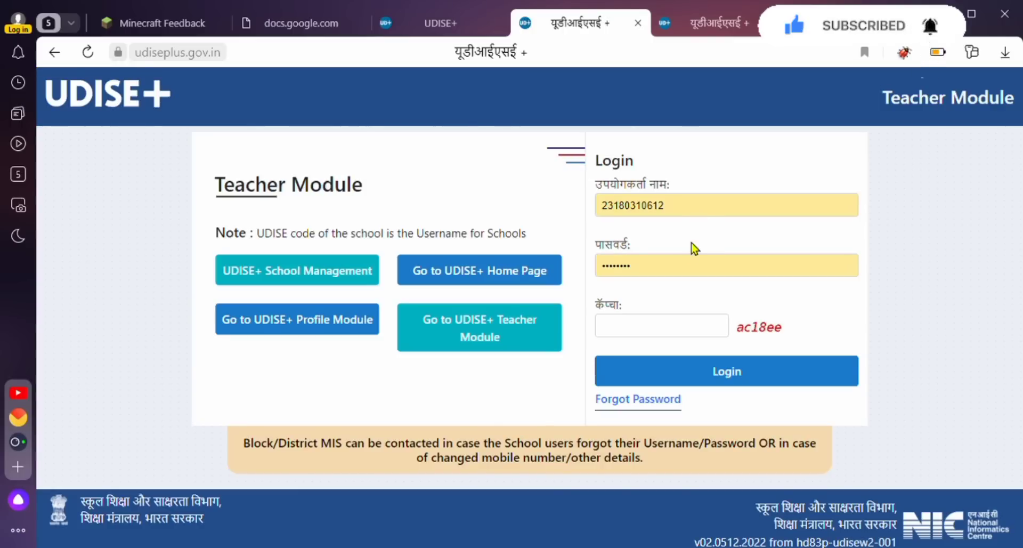
# Log in with the saved credentials and open the Teacher DCF data-entry summary from the dashboard.
pyautogui.click(726, 371)
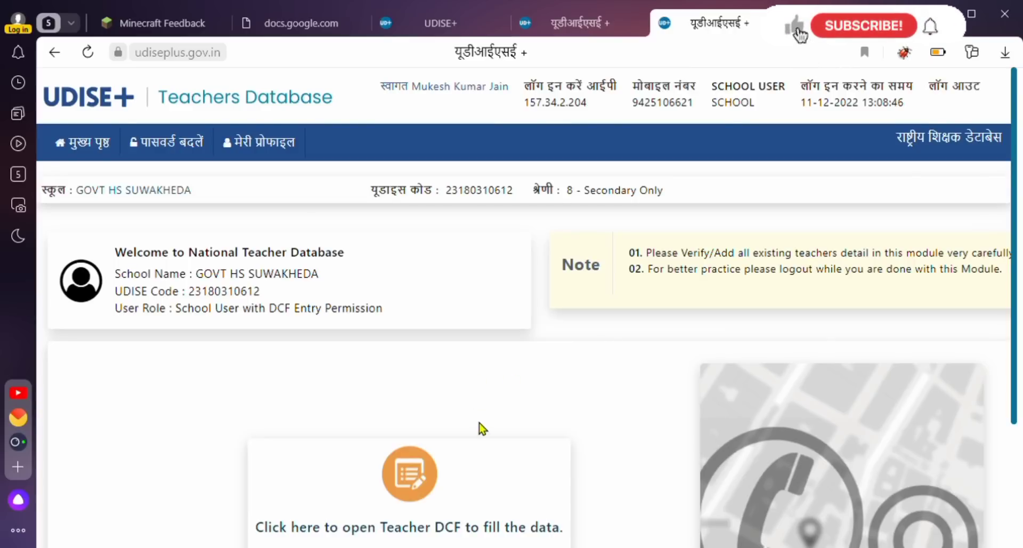
pyautogui.scroll(-1, 480, 429)
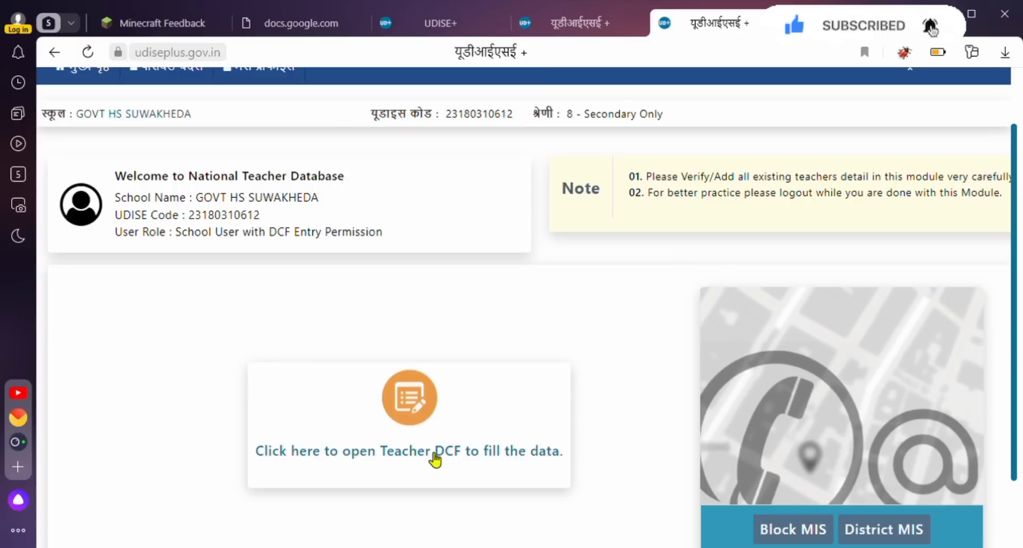
pyautogui.click(434, 453)
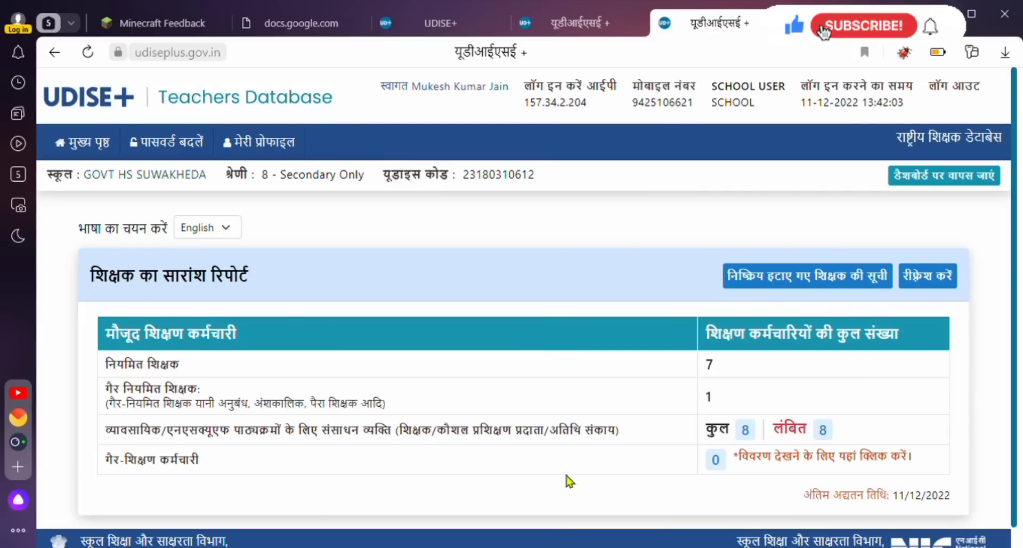
# Switch the summary report's language to Hindi, then back to English.
pyautogui.click(211, 231)
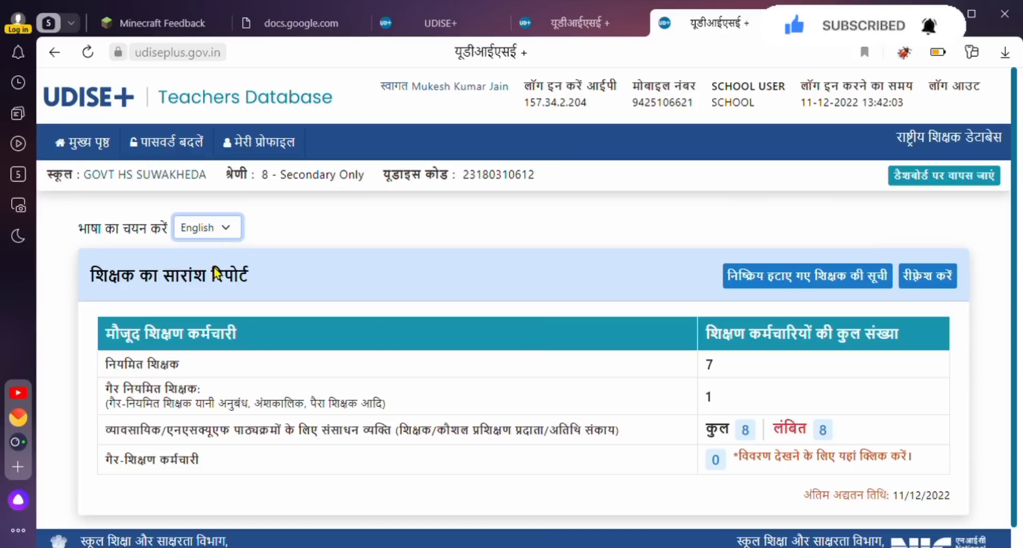
pyautogui.press('Down')
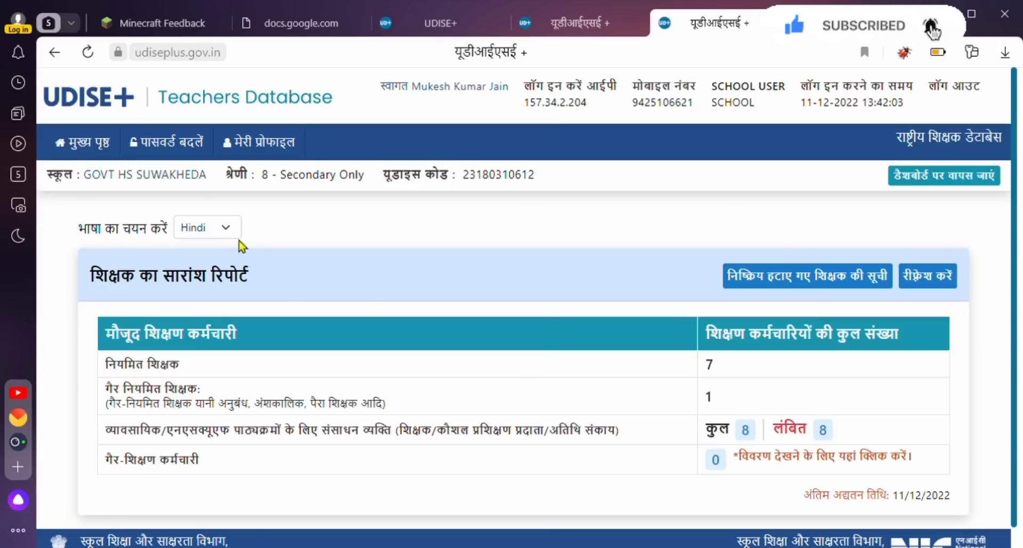
pyautogui.click(223, 230)
pyautogui.click(213, 245)
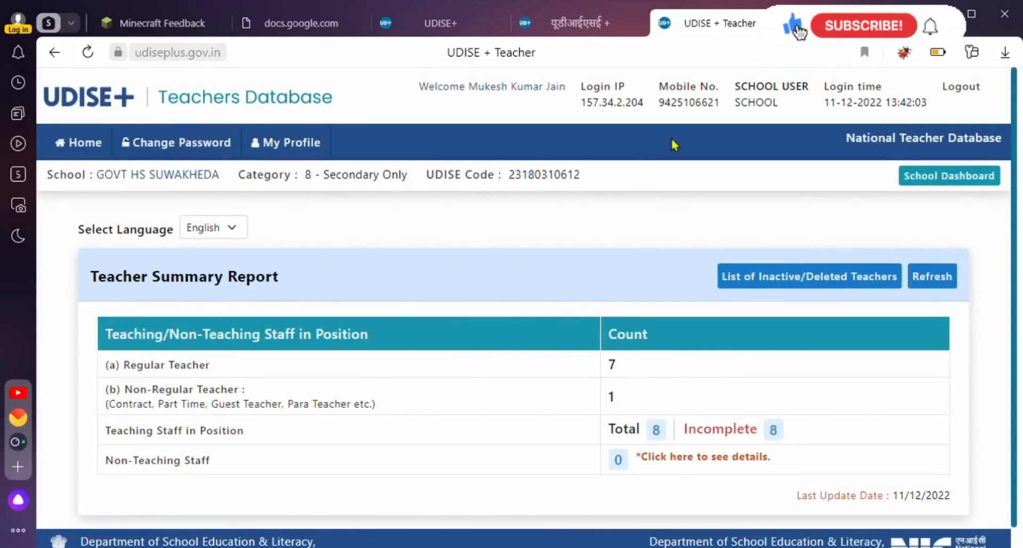
pyautogui.click(770, 277)
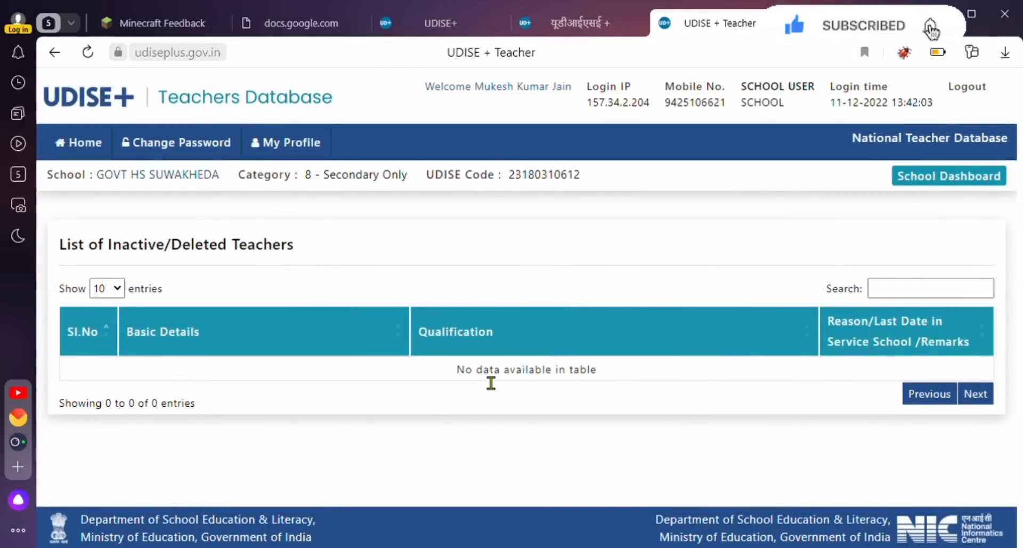
pyautogui.moveTo(476, 370); pyautogui.dragTo(574, 370)
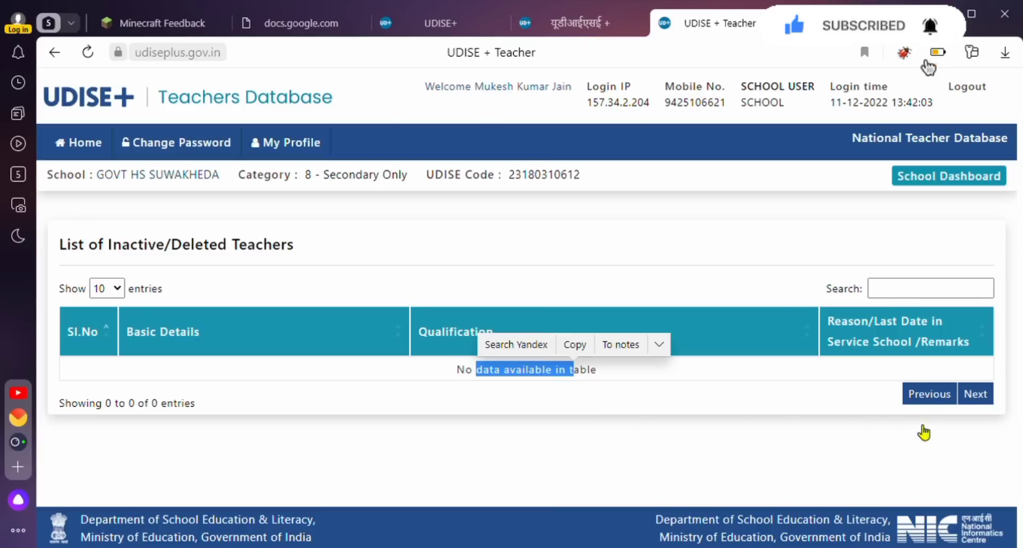
pyautogui.click(90, 147)
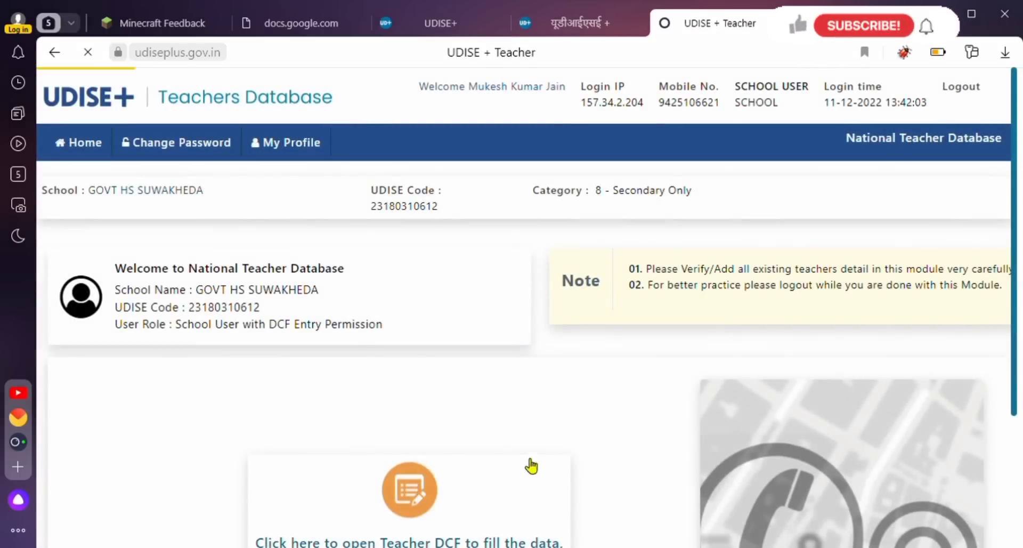
pyautogui.click(532, 466)
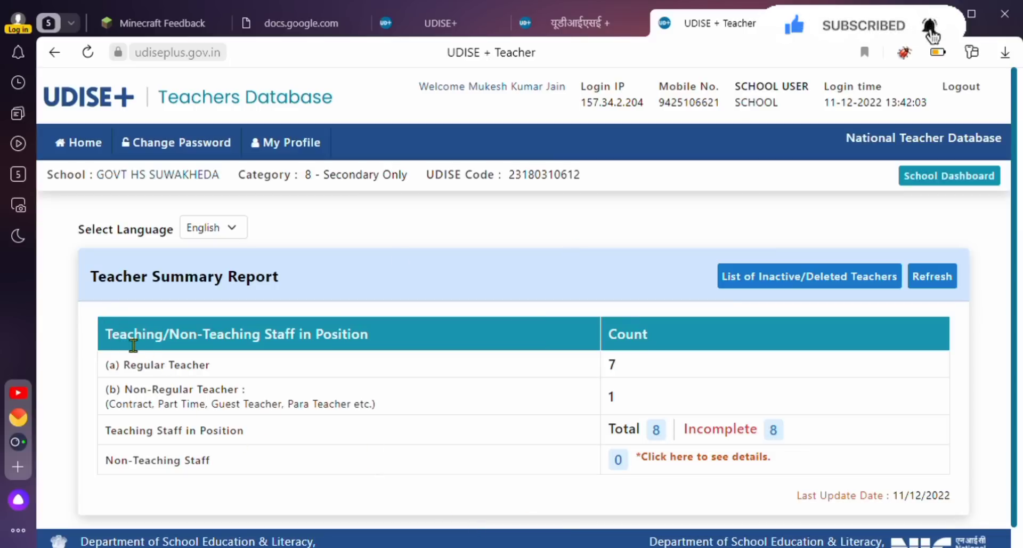
# Highlight the staff table heading, the Regular Teacher count 7 and the Non-Regular Teacher row.
pyautogui.moveTo(113, 343); pyautogui.dragTo(370, 343)
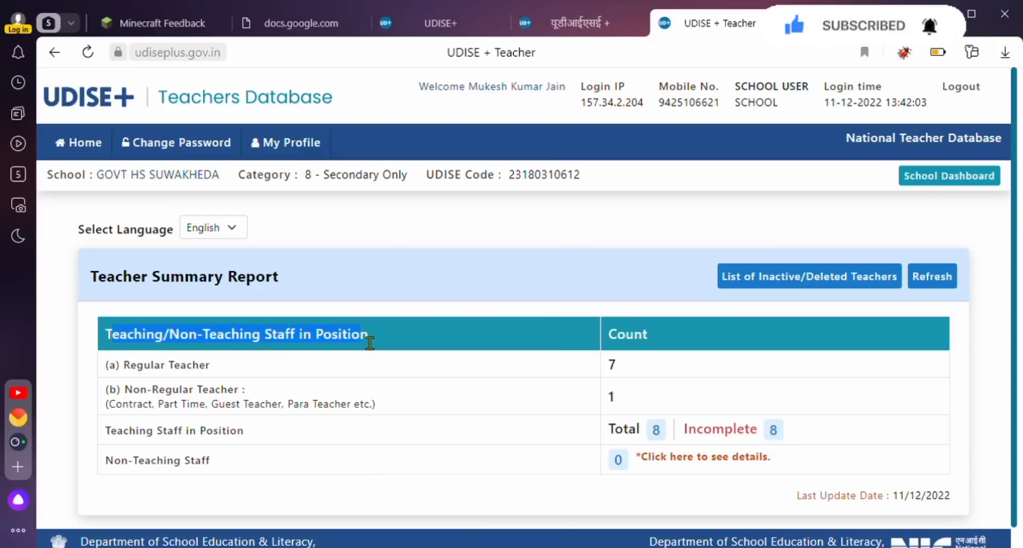
pyautogui.click(371, 343)
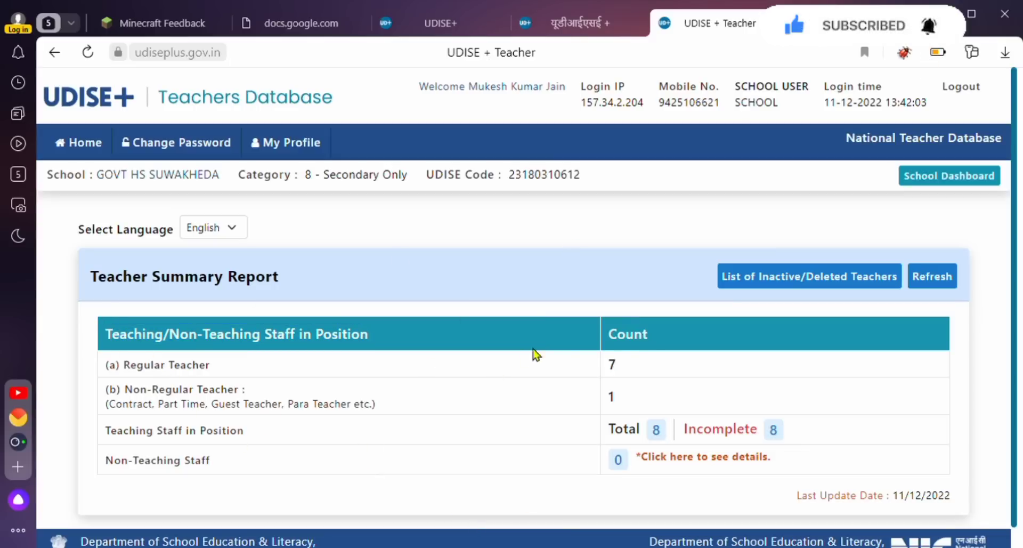
pyautogui.doubleClick(621, 371)
pyautogui.moveTo(539, 369); pyautogui.dragTo(622, 413)
pyautogui.click(616, 413)
# Highlight the Teaching and Non-Teaching Staff labels, then switch the page language to Hindi.
pyautogui.moveTo(147, 430); pyautogui.dragTo(262, 429)
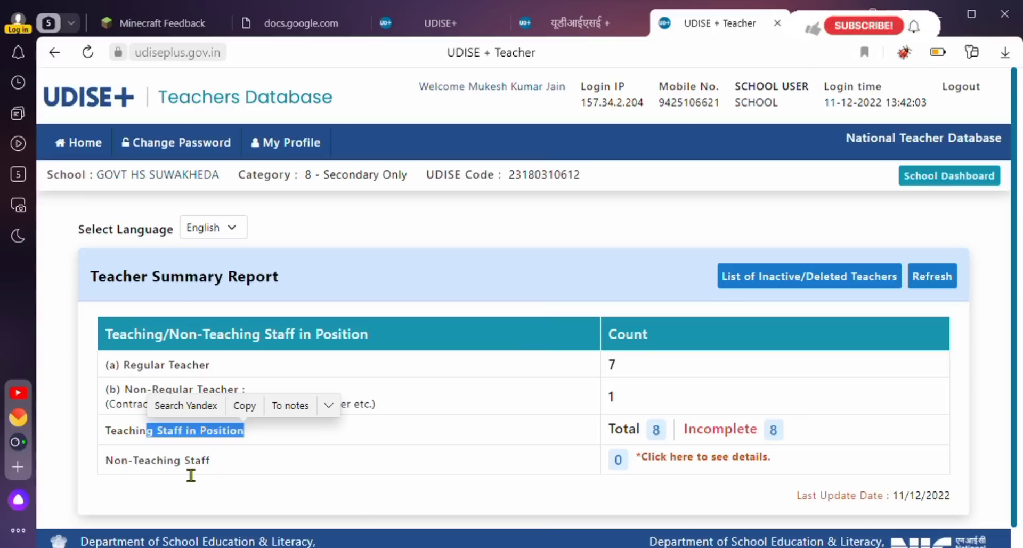
pyautogui.moveTo(175, 460); pyautogui.dragTo(240, 459)
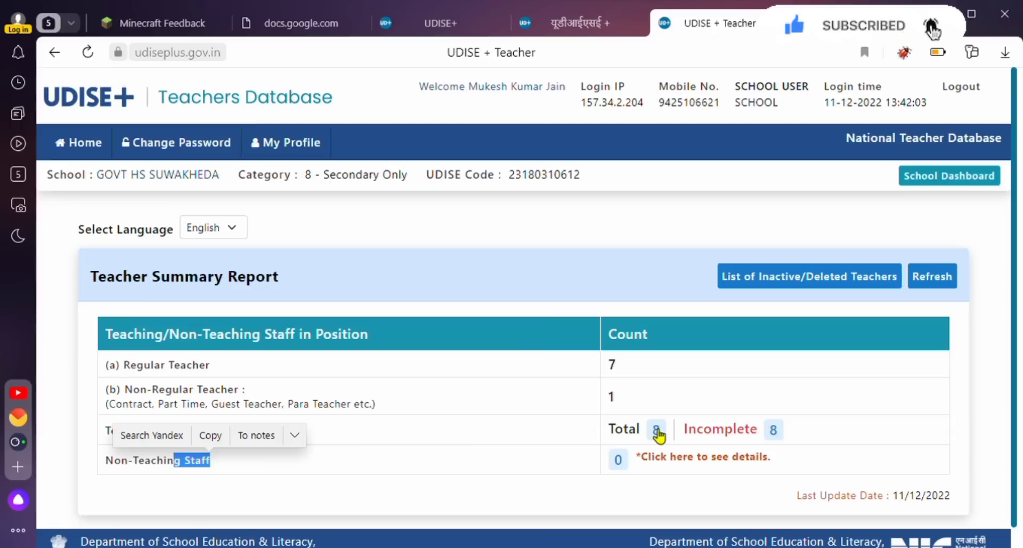
pyautogui.click(206, 228)
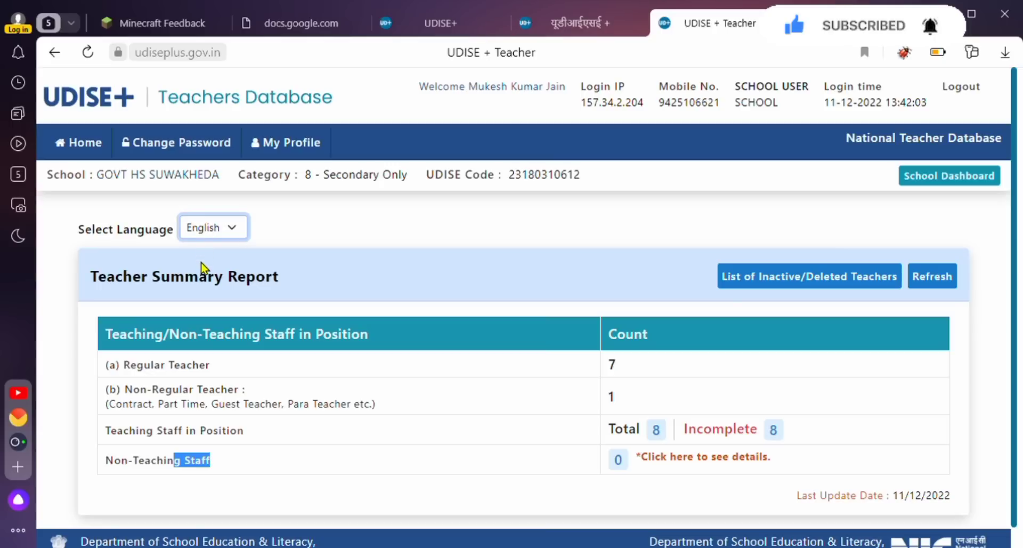
pyautogui.press('Down')
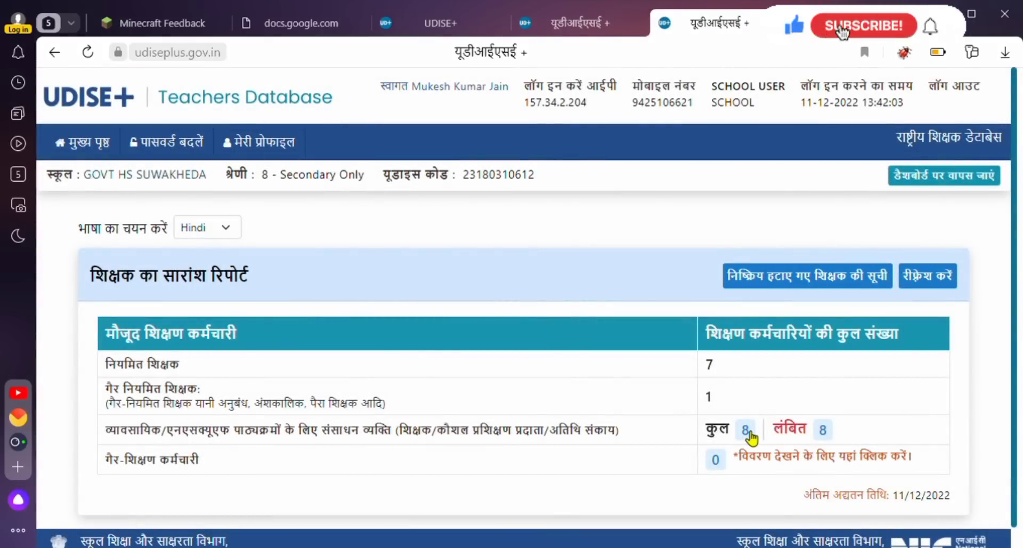
# Open the list of 8 pending teacher records from the Teaching Staff in Position row.
pyautogui.click(825, 430)
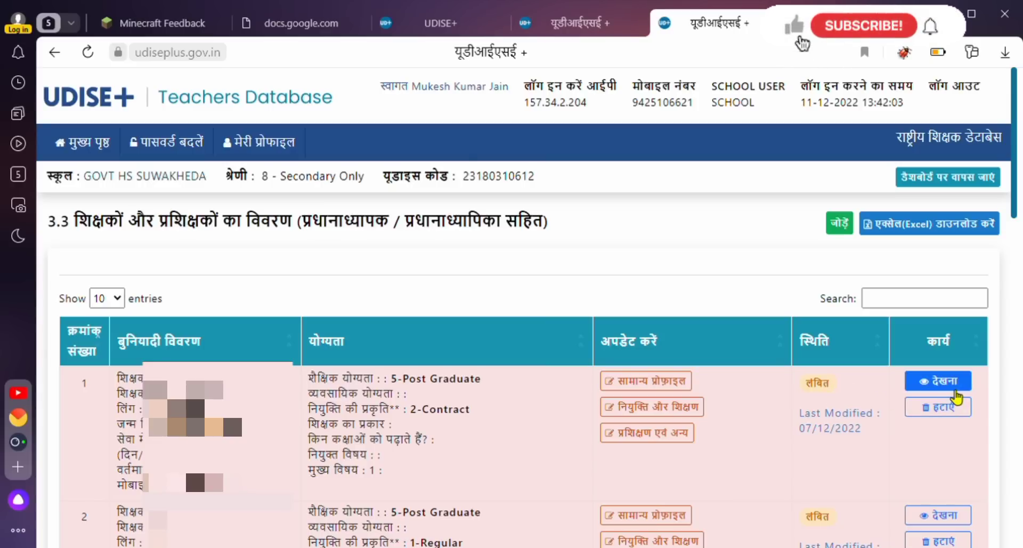
# Try viewing teacher 1, dismiss the 'Teacher Data is Incomplete' notice, and open their General Profile.
pyautogui.click(947, 382)
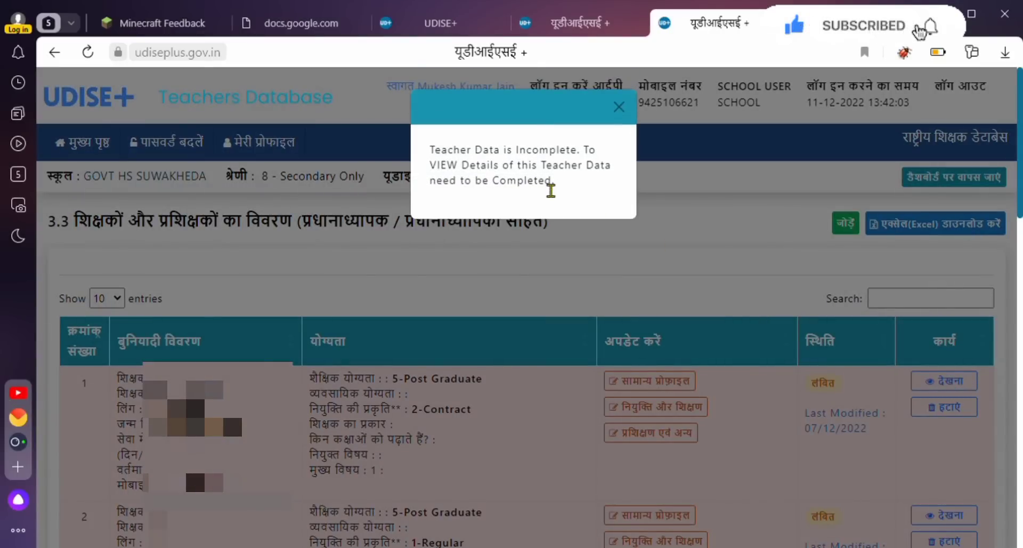
pyautogui.click(618, 107)
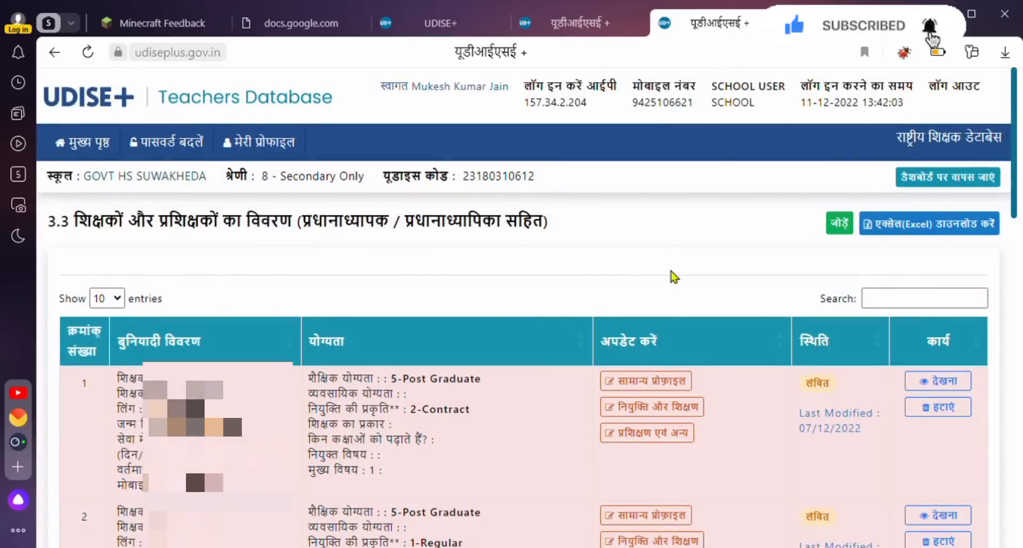
pyautogui.click(670, 388)
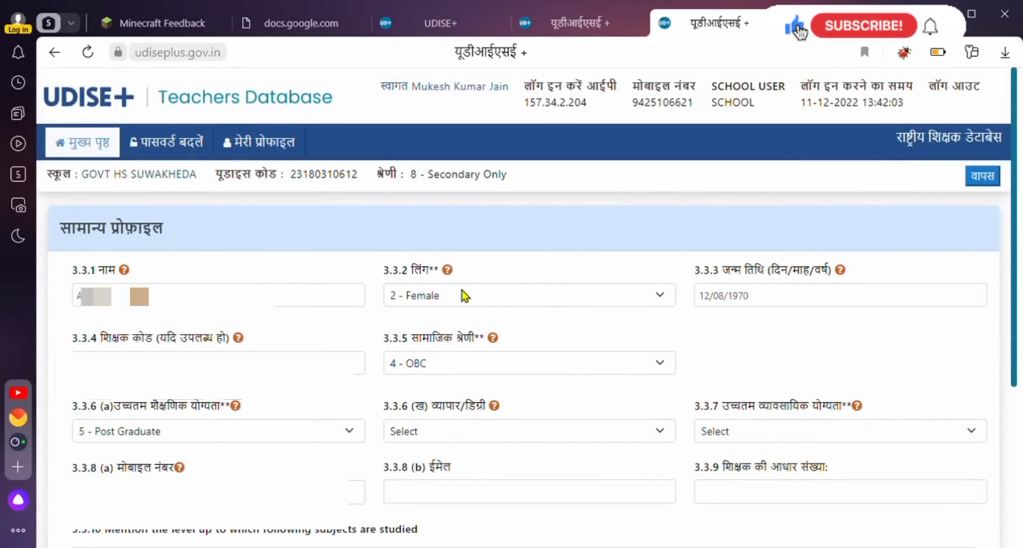
# Set trade/degree 3.3.6(ख) to 1-M.A and professional qualification 3.3.7 to 3 - B.Ed. or equivalent.
pyautogui.moveTo(841, 271)
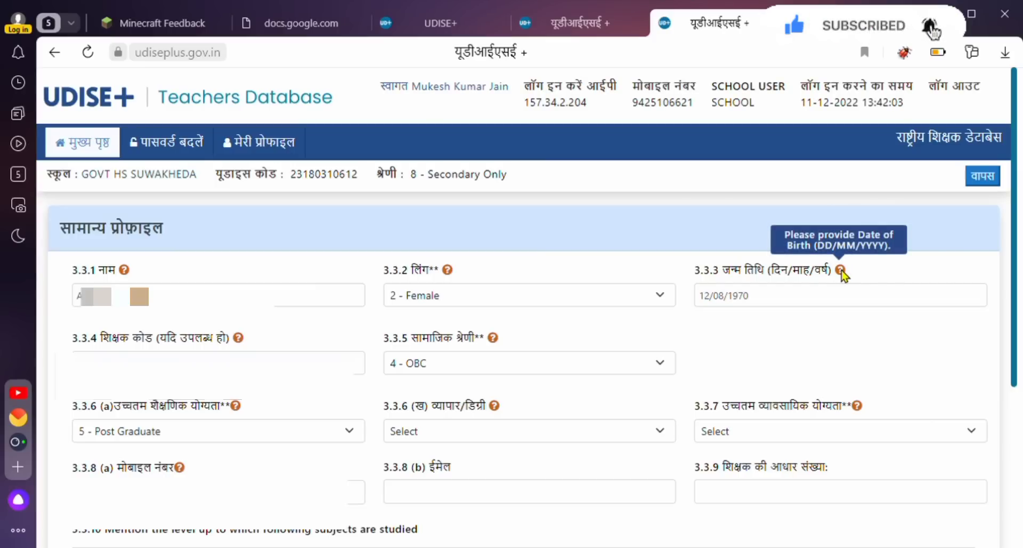
pyautogui.moveTo(449, 272)
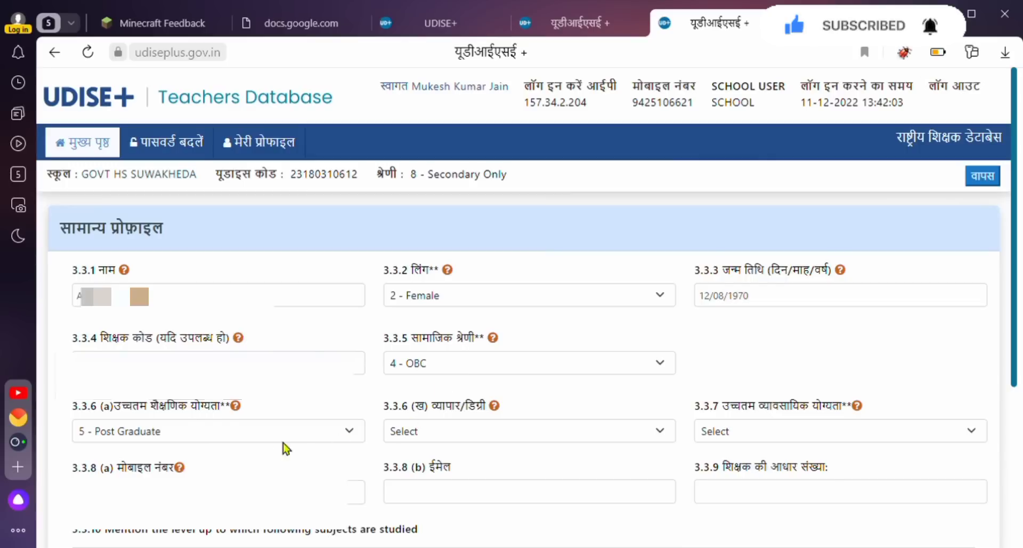
pyautogui.click(195, 430)
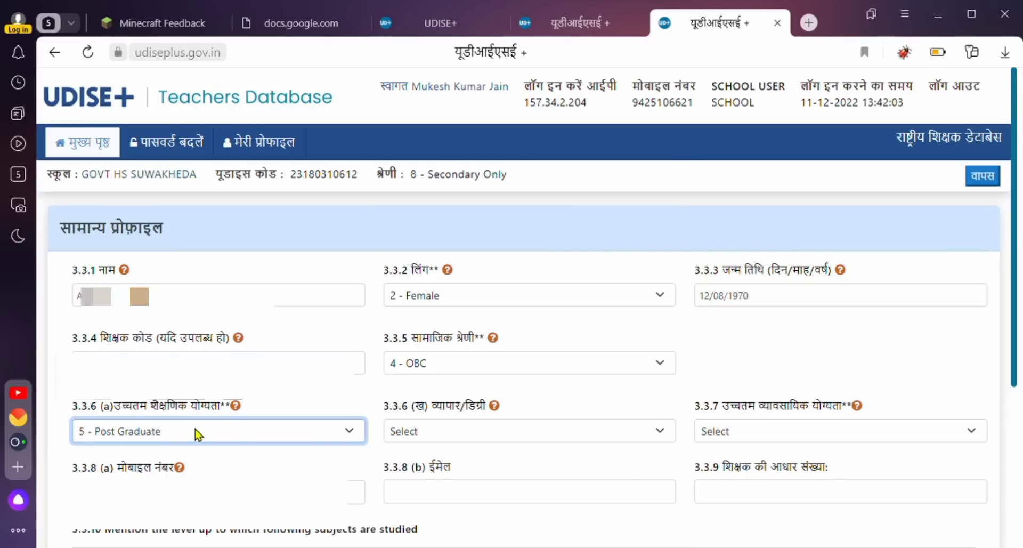
pyautogui.click(454, 432)
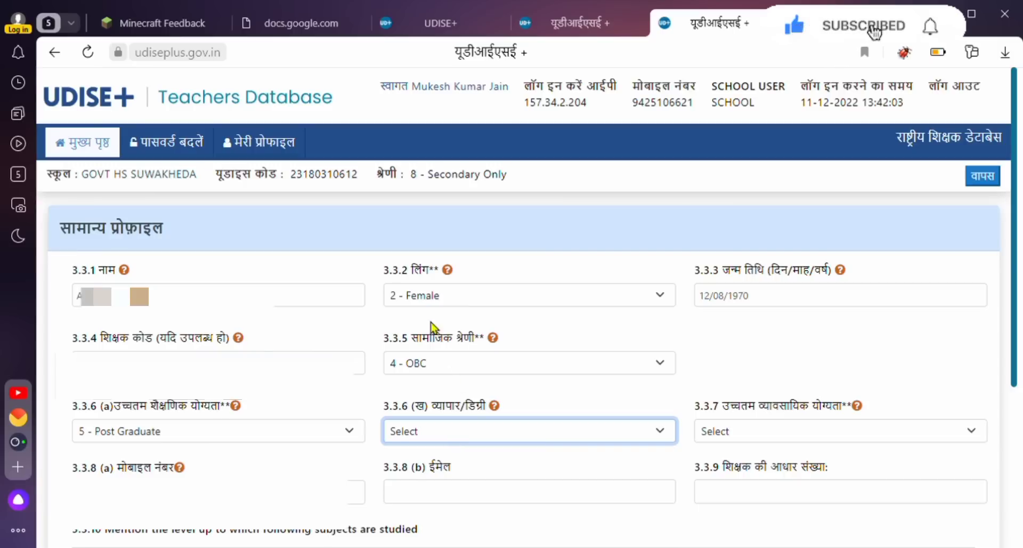
pyautogui.click(424, 308)
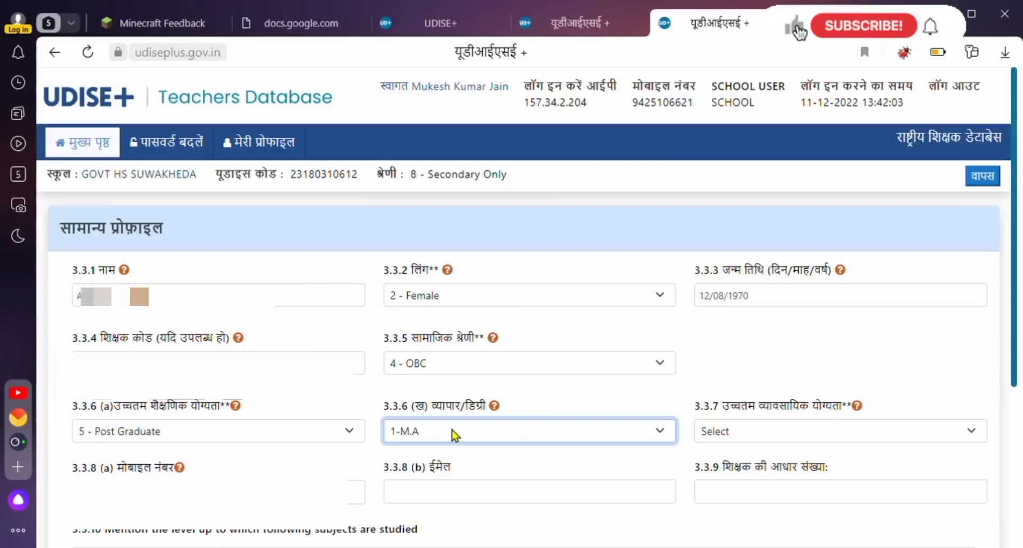
pyautogui.click(768, 434)
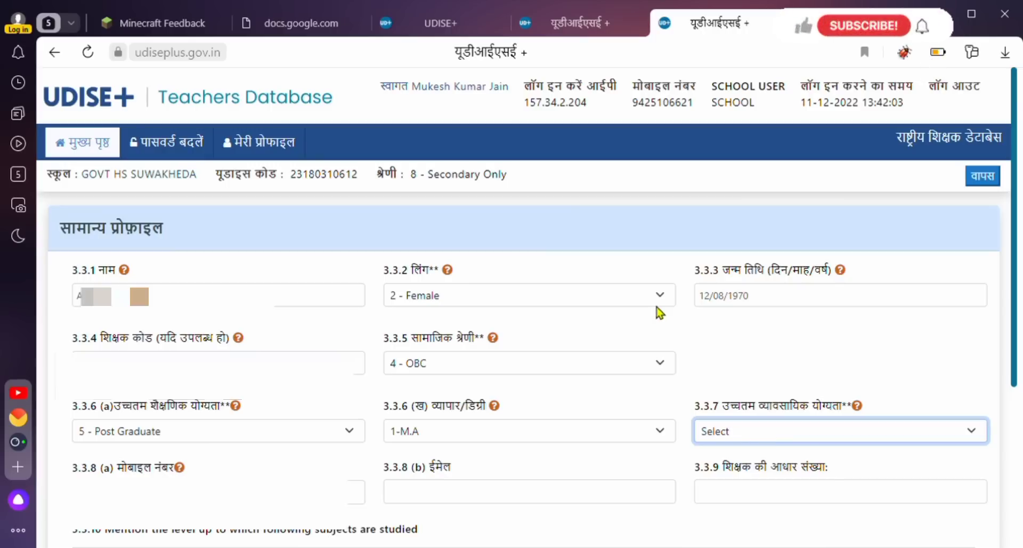
pyautogui.click(660, 358)
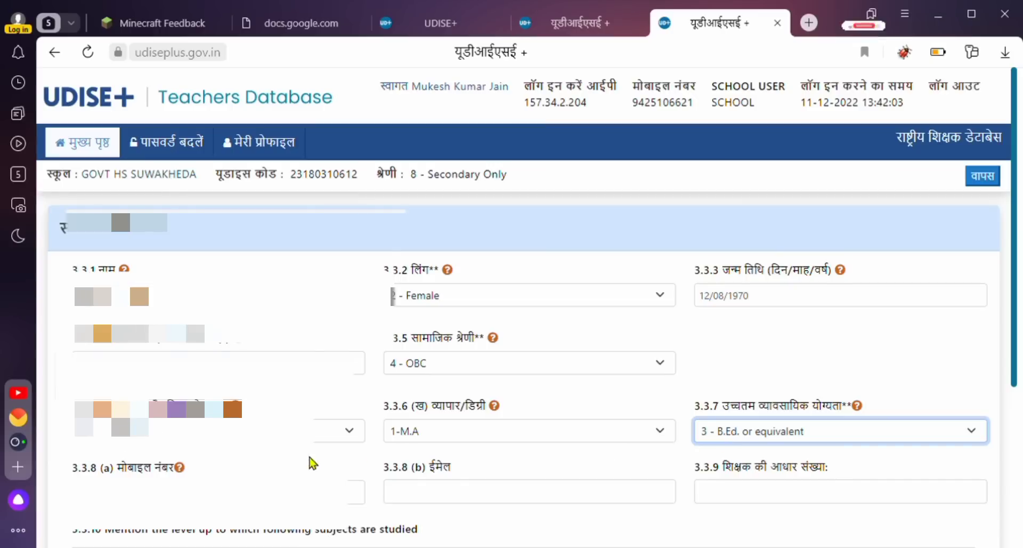
# Set the maths, science, English and social studies study levels to 4 - Graduate.
pyautogui.scroll(-2, 240, 464)
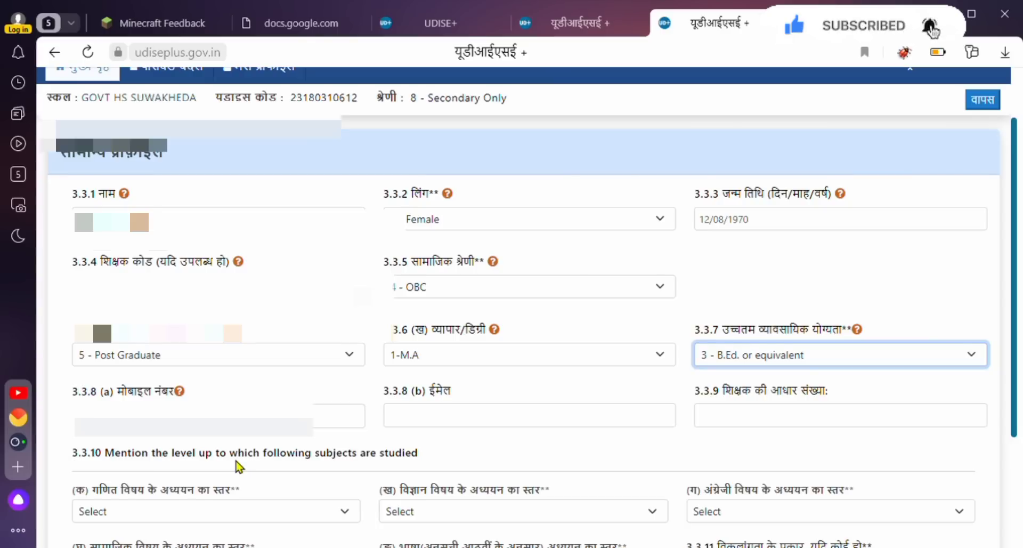
pyautogui.scroll(-3, 237, 467)
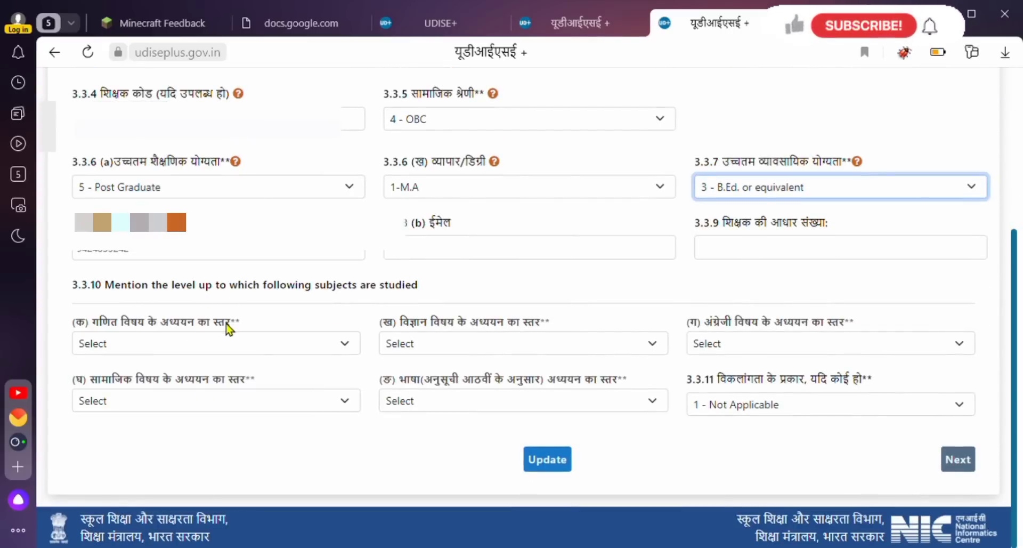
pyautogui.click(198, 348)
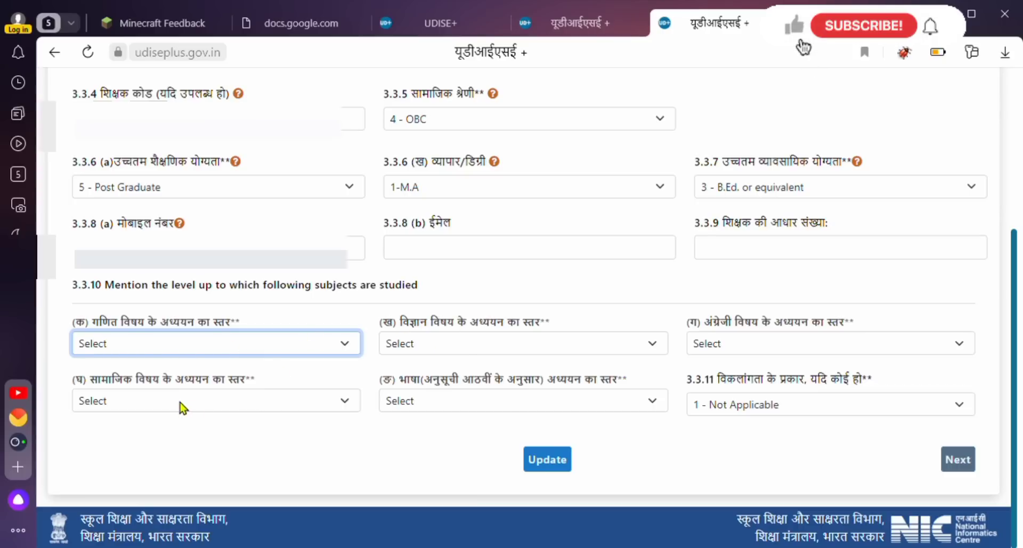
pyautogui.click(153, 429)
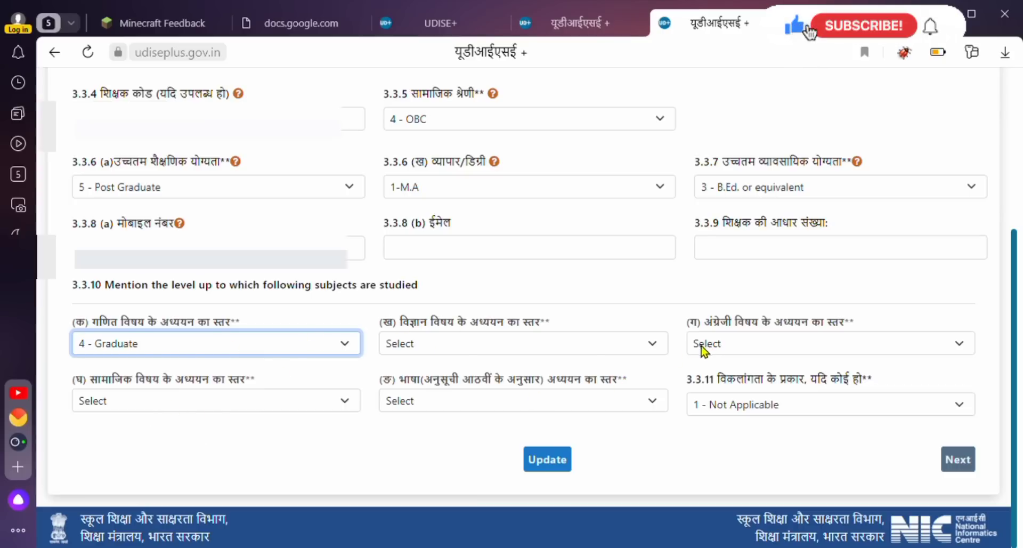
pyautogui.click(440, 349)
pyautogui.click(423, 395)
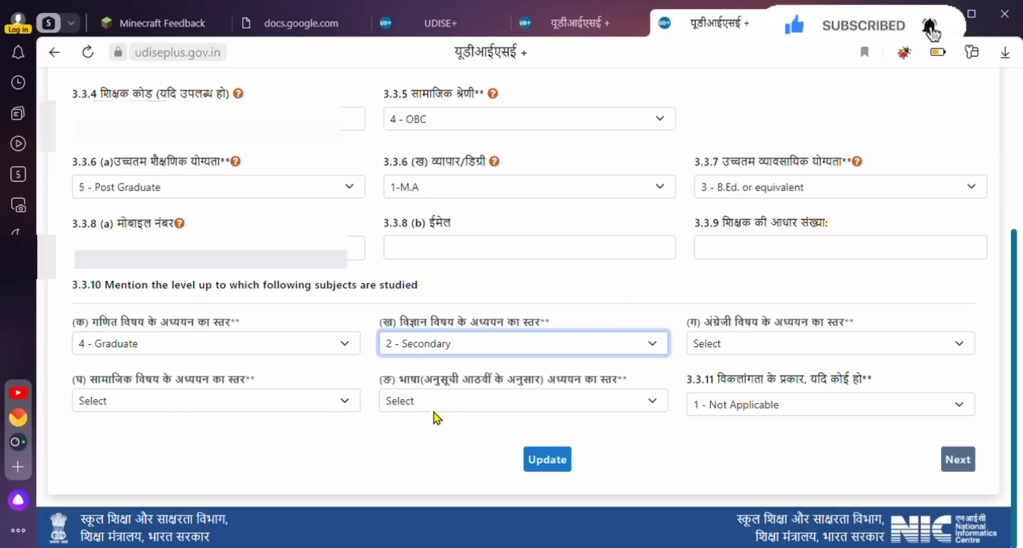
pyautogui.click(436, 428)
pyautogui.click(738, 339)
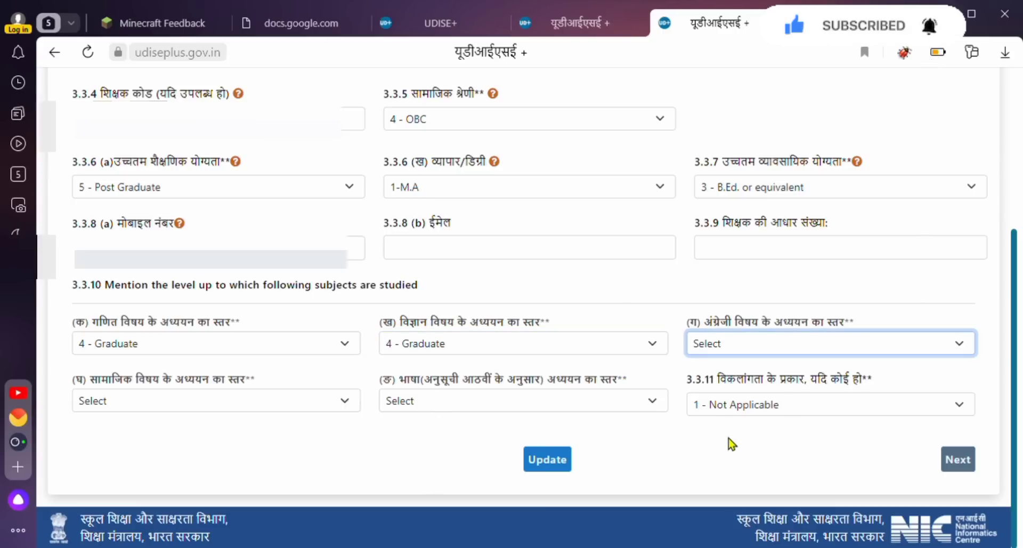
pyautogui.click(728, 433)
pyautogui.click(177, 401)
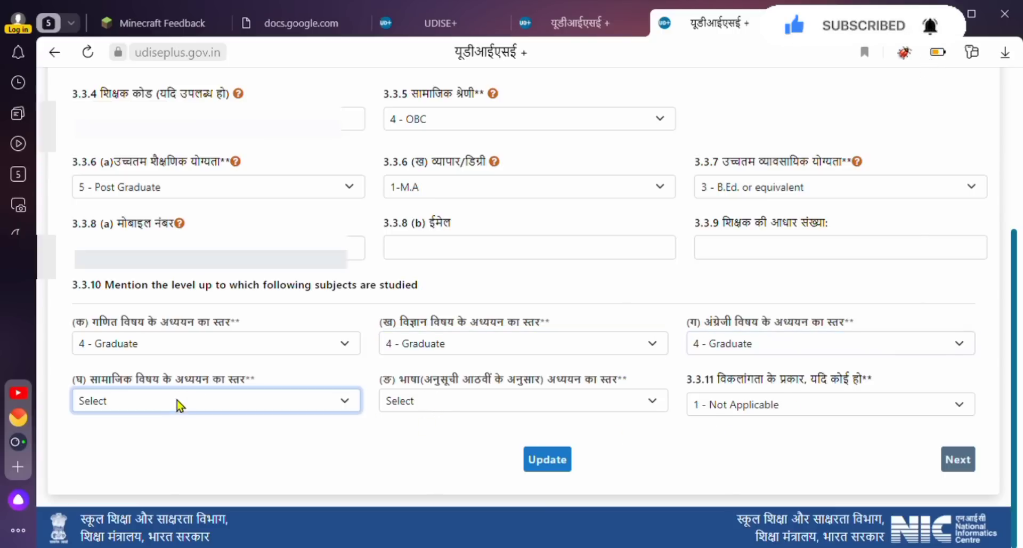
pyautogui.click(137, 486)
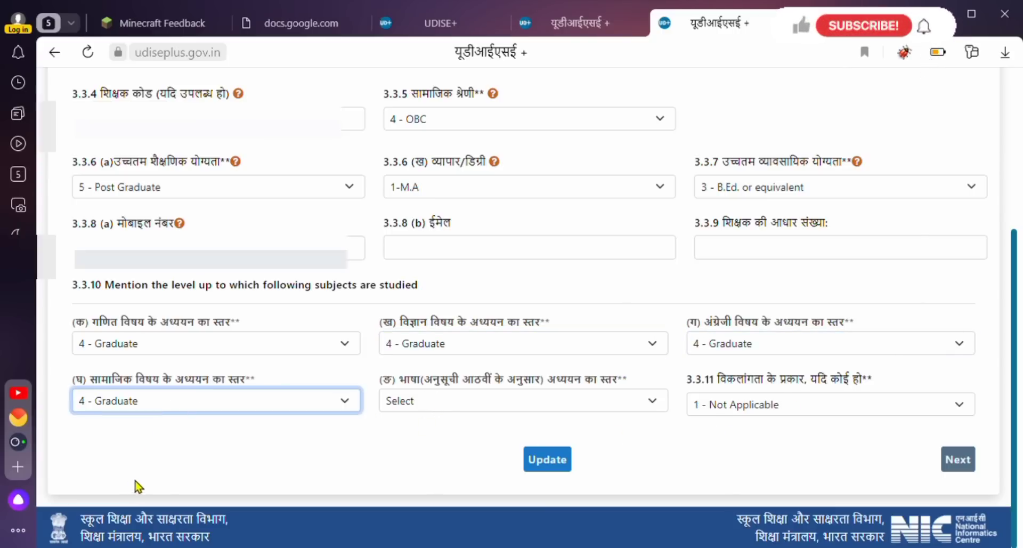
# Set the language study level to 3 - Higher Secondary and save the qualifications page.
pyautogui.click(445, 405)
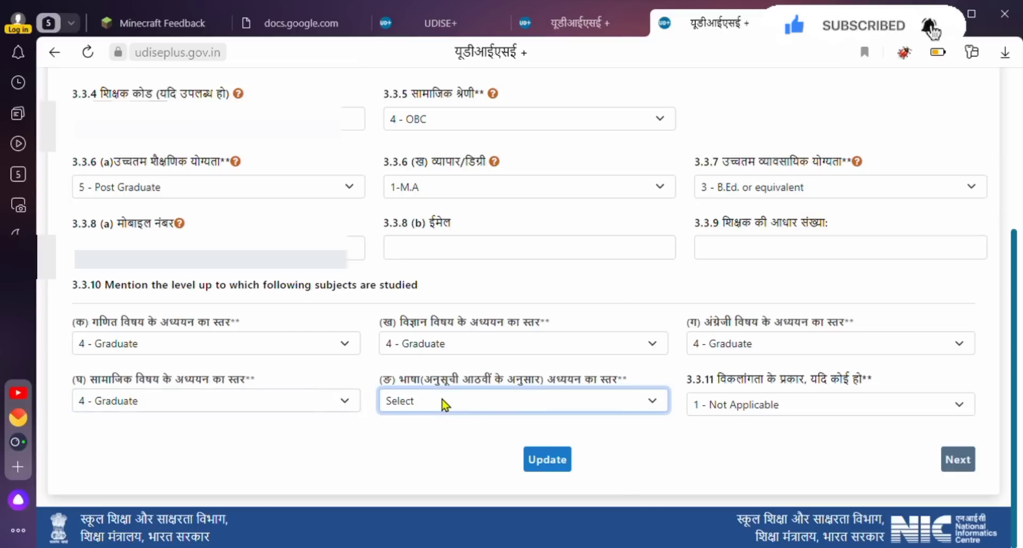
pyautogui.click(766, 406)
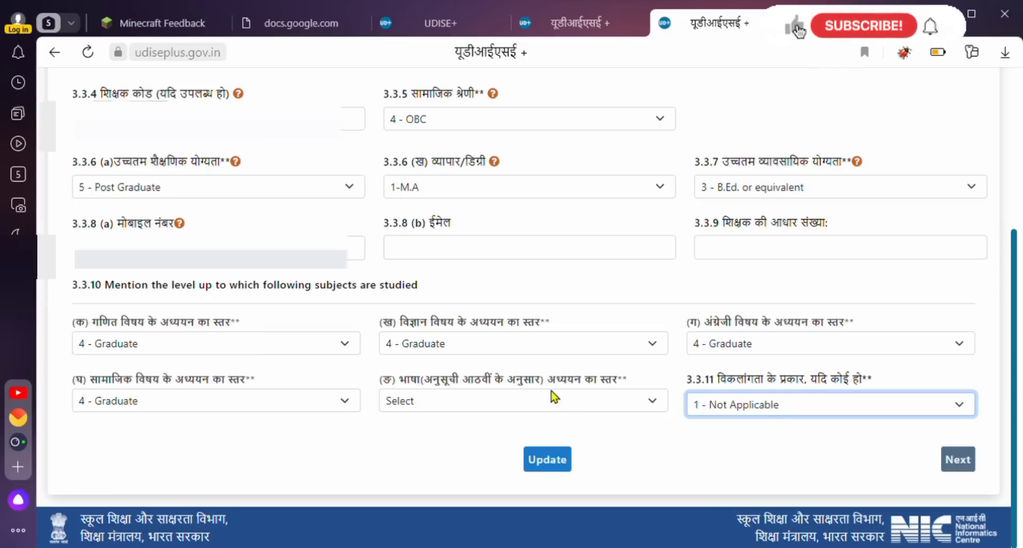
pyautogui.click(508, 404)
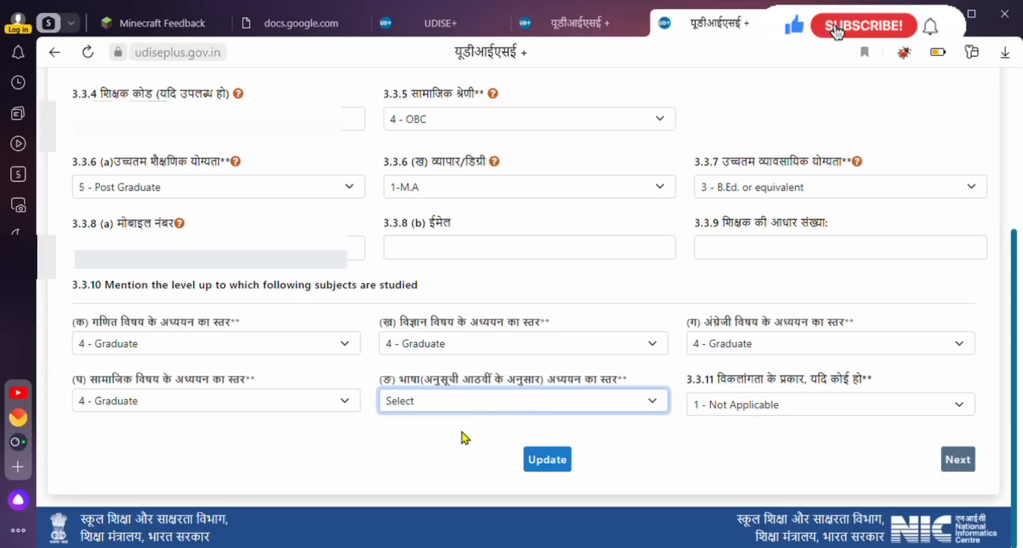
pyautogui.click(444, 467)
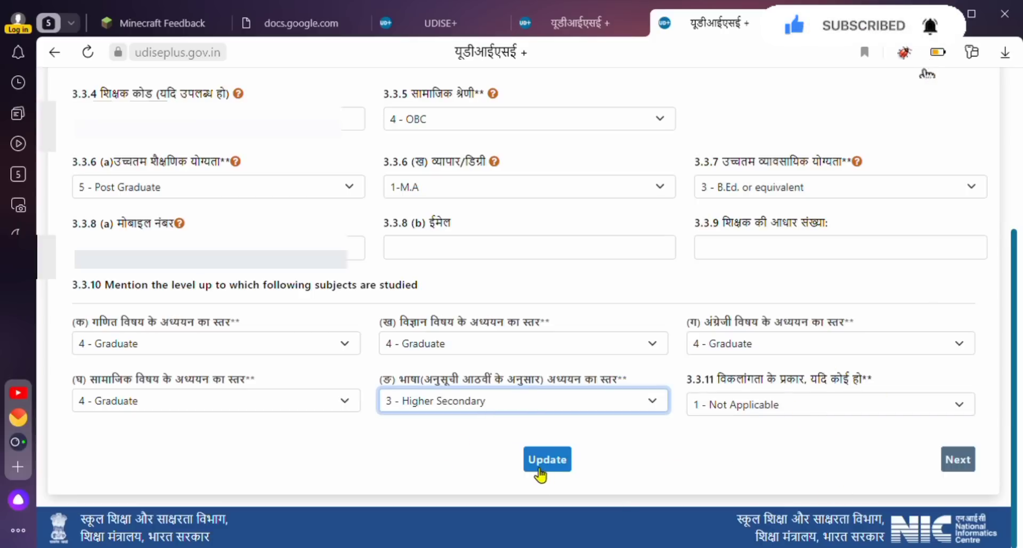
pyautogui.click(957, 463)
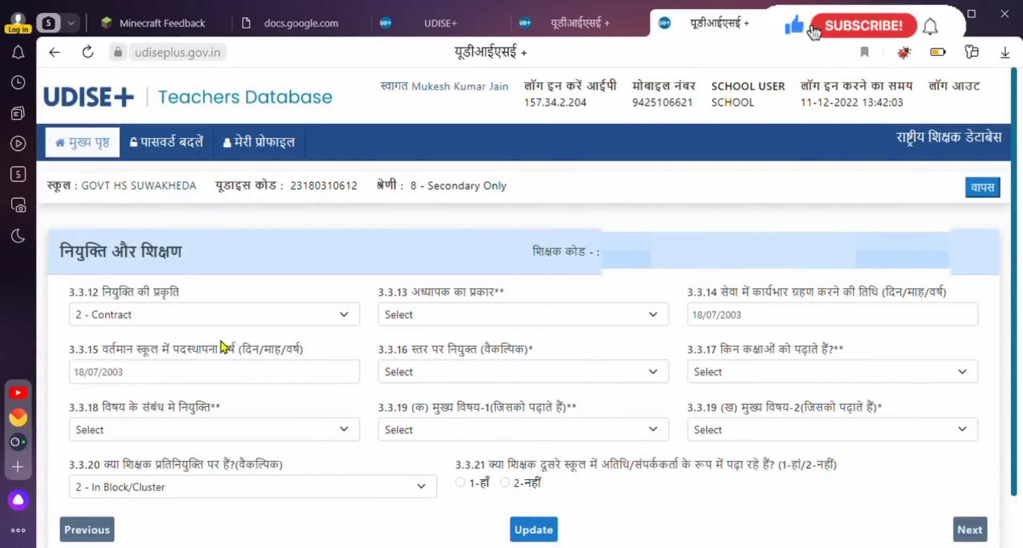
# Inspect the 3.3.12 nature of appointment and 3.3.13 teacher type dropdowns.
pyautogui.click(221, 316)
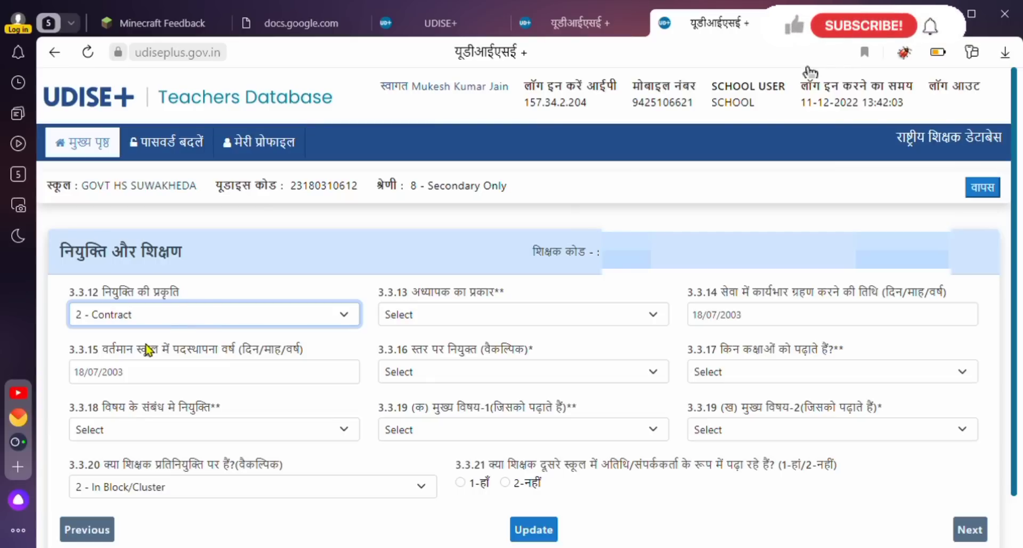
pyautogui.click(405, 315)
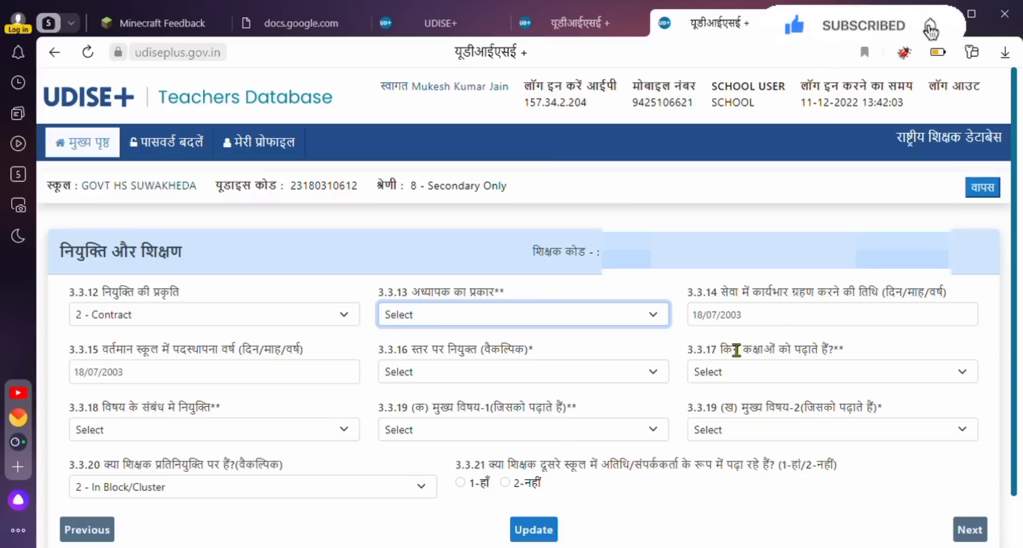
# Set appointment level 3.3.16 to 2-TGT/Trained Graduate Teacher and classes taught to 5 - Secondary only.
pyautogui.click(506, 374)
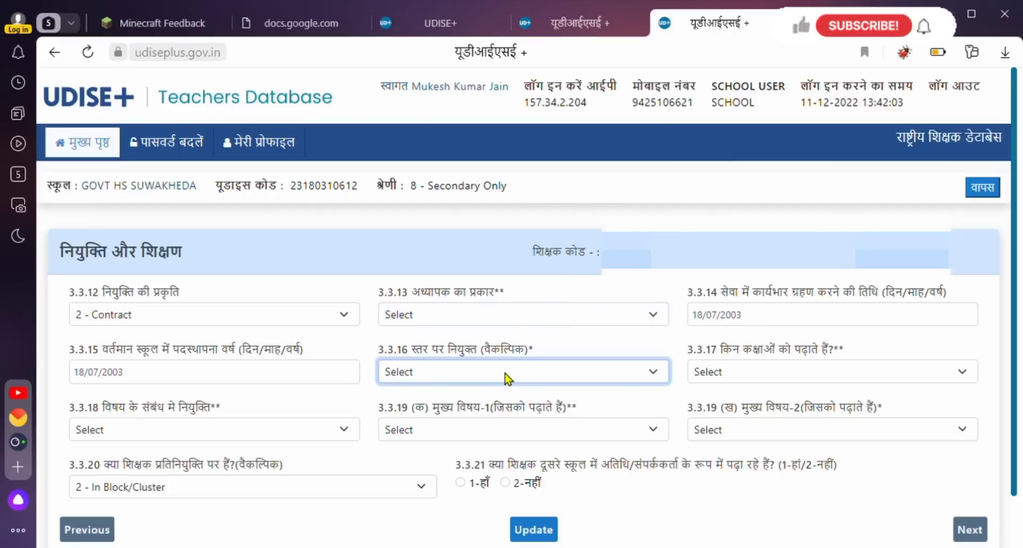
pyautogui.click(505, 373)
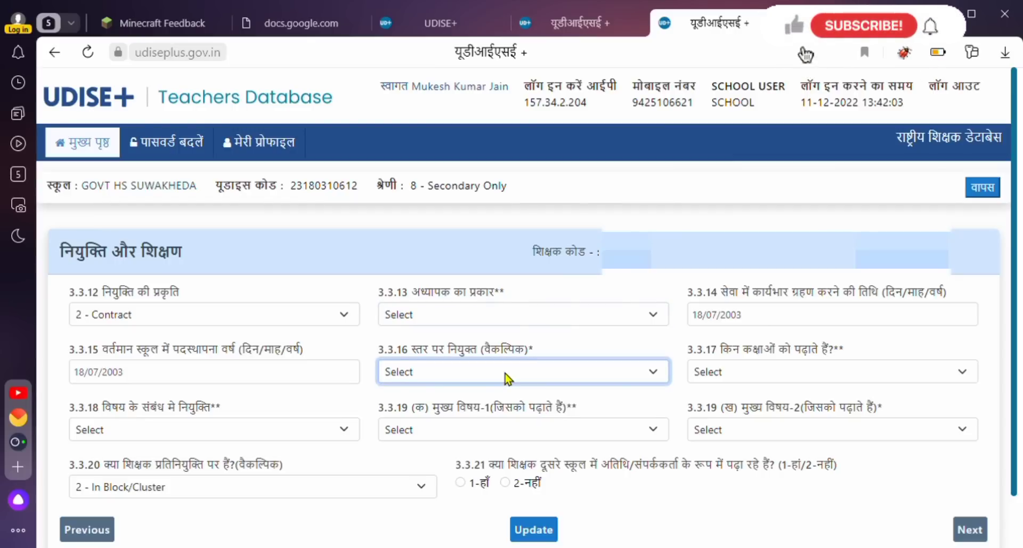
pyautogui.click(487, 415)
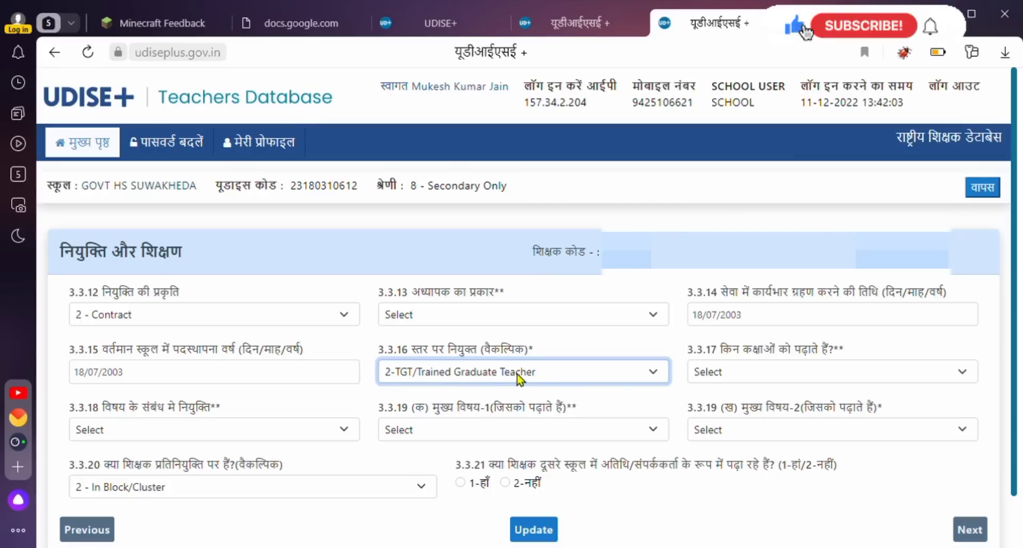
pyautogui.click(566, 374)
pyautogui.click(470, 426)
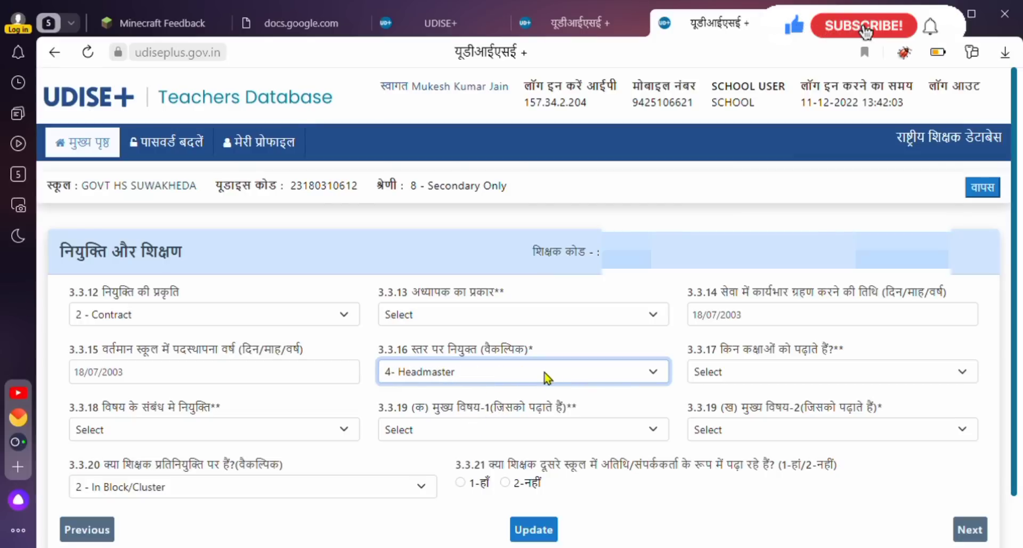
pyautogui.click(543, 374)
pyautogui.click(463, 444)
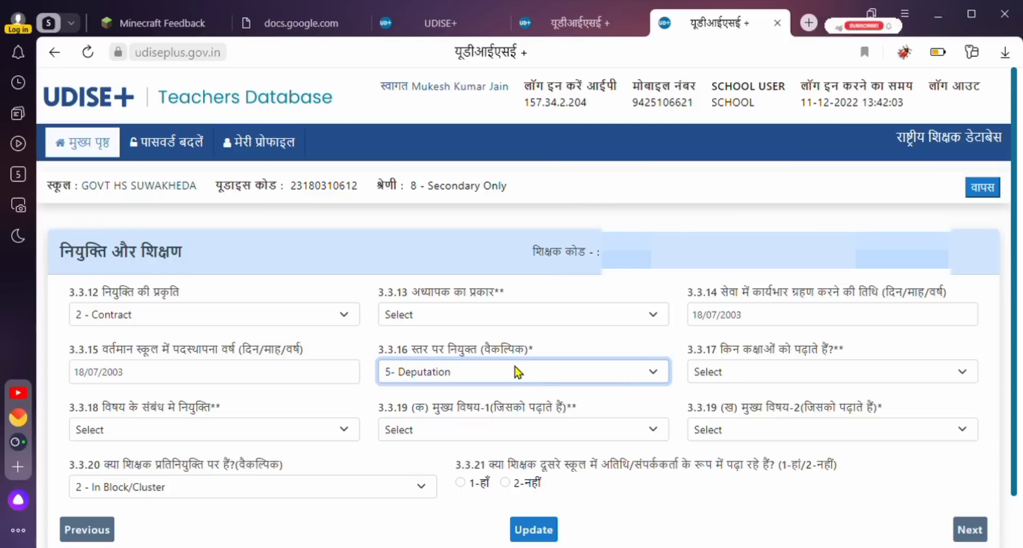
pyautogui.click(415, 410)
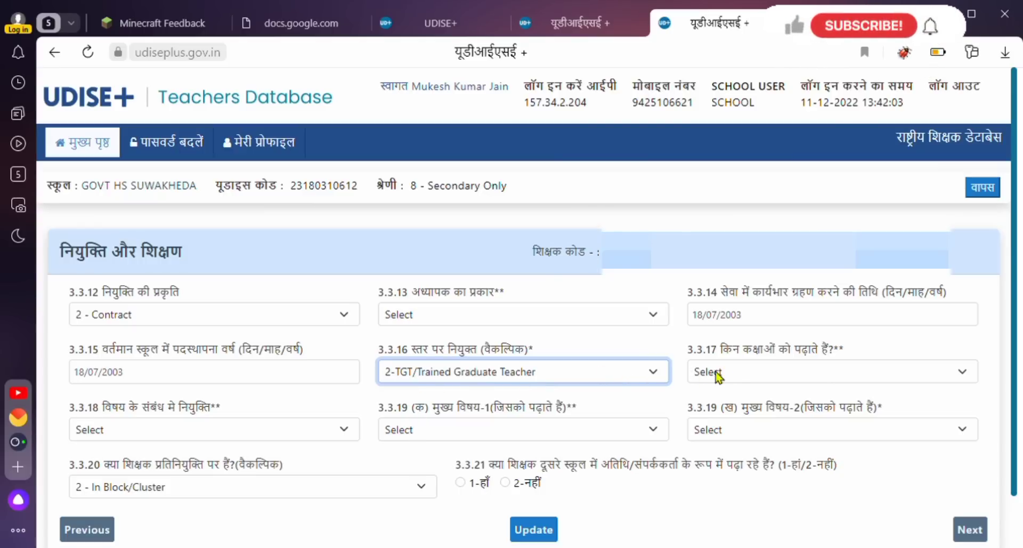
pyautogui.click(732, 370)
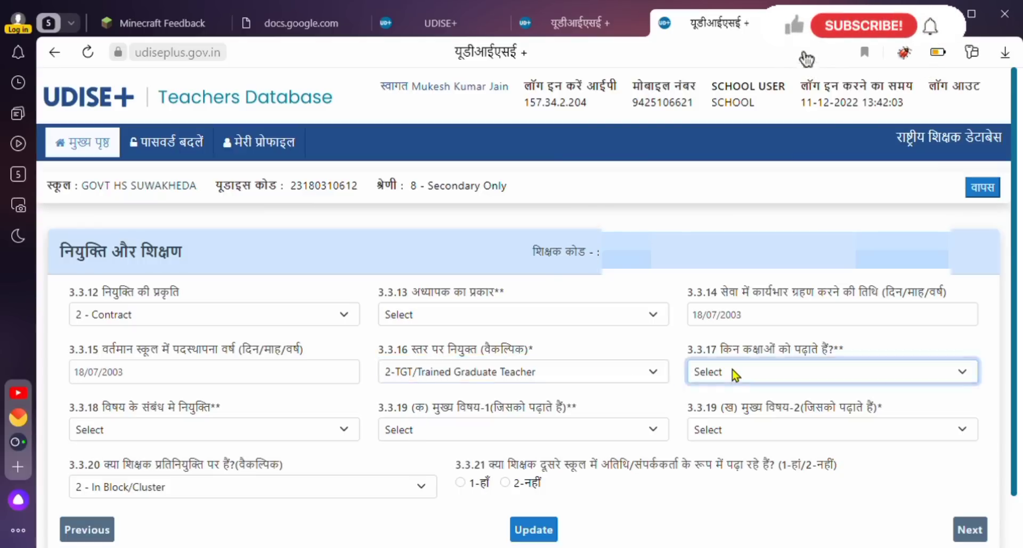
pyautogui.click(733, 407)
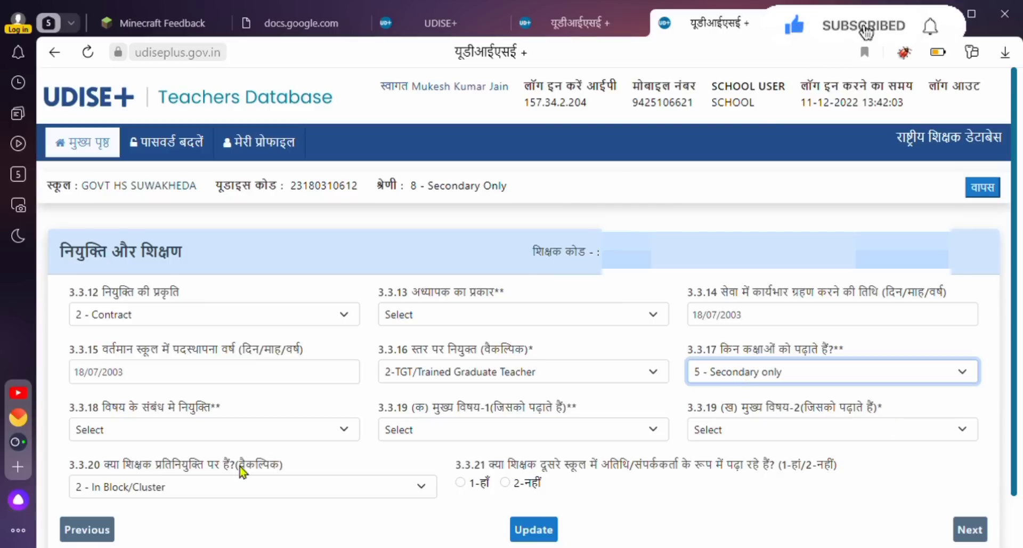
# Step through the 3.3.18 appointment subject, main subjects 1 and 2, and 3.3.20 deputation fields.
pyautogui.click(184, 430)
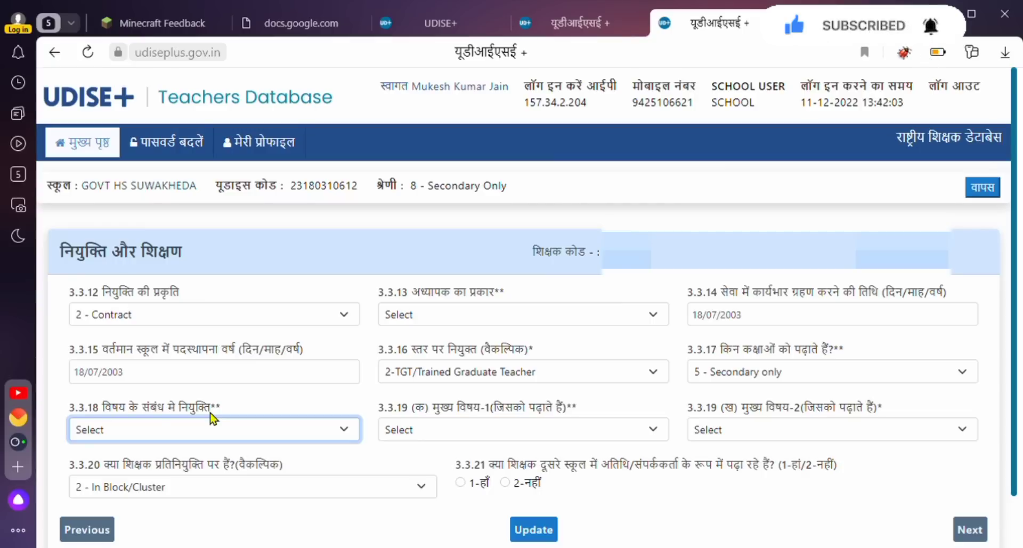
pyautogui.click(505, 434)
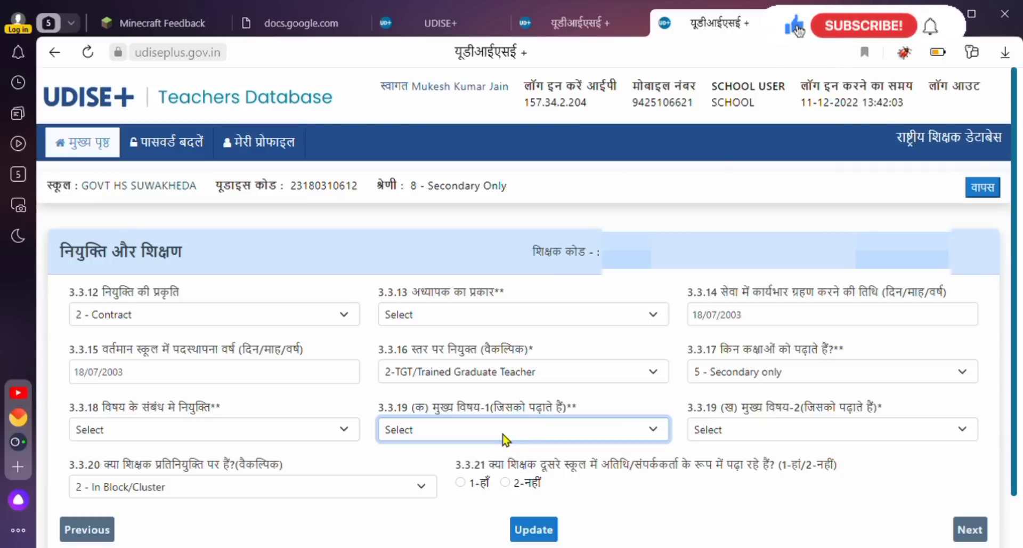
pyautogui.click(790, 435)
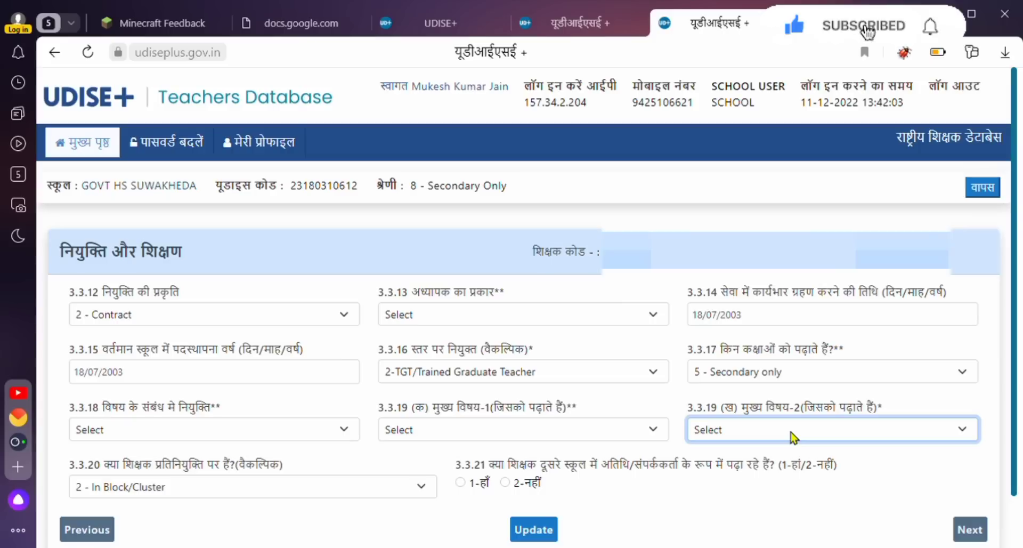
pyautogui.click(260, 487)
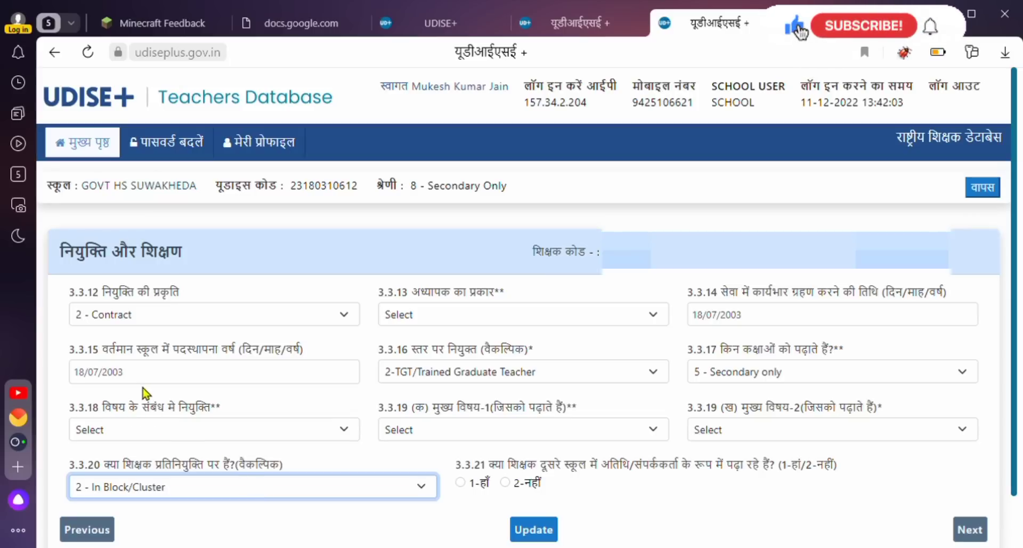
# Set 3.3.20 deputation to 1 - Not in Deputation/Not Applicable and answer 3.3.21 with 2-नहीं.
pyautogui.press('Up')
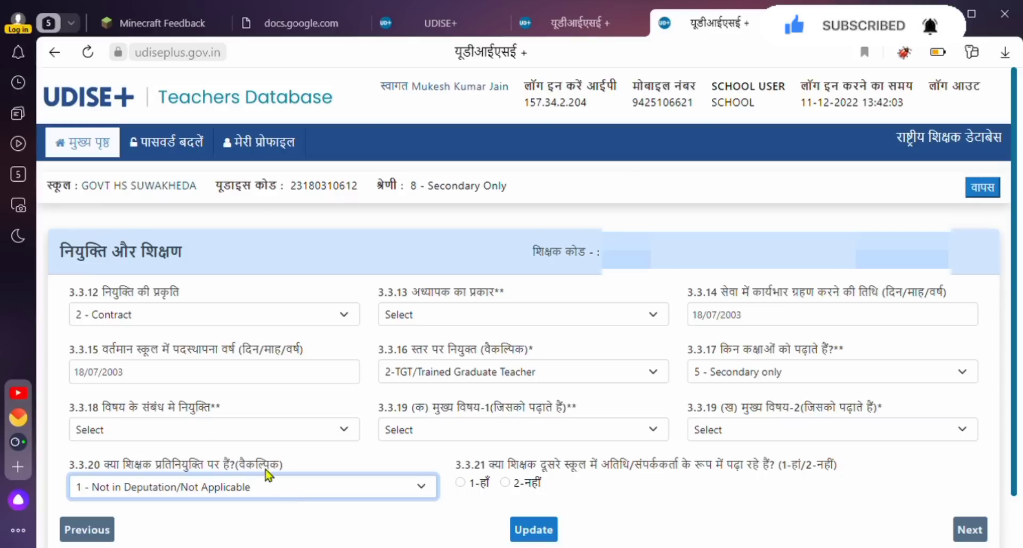
pyautogui.press('Down')
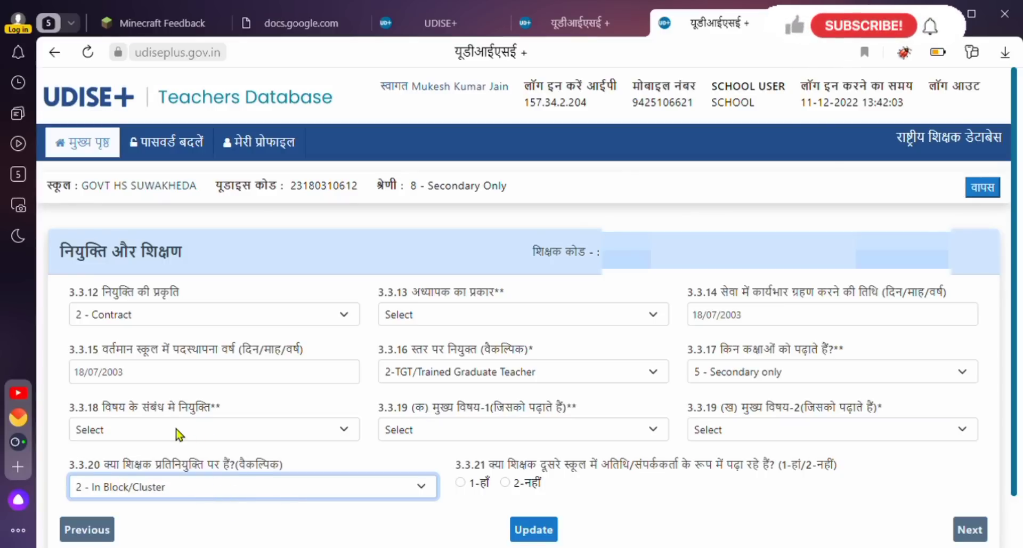
pyautogui.press('Down')
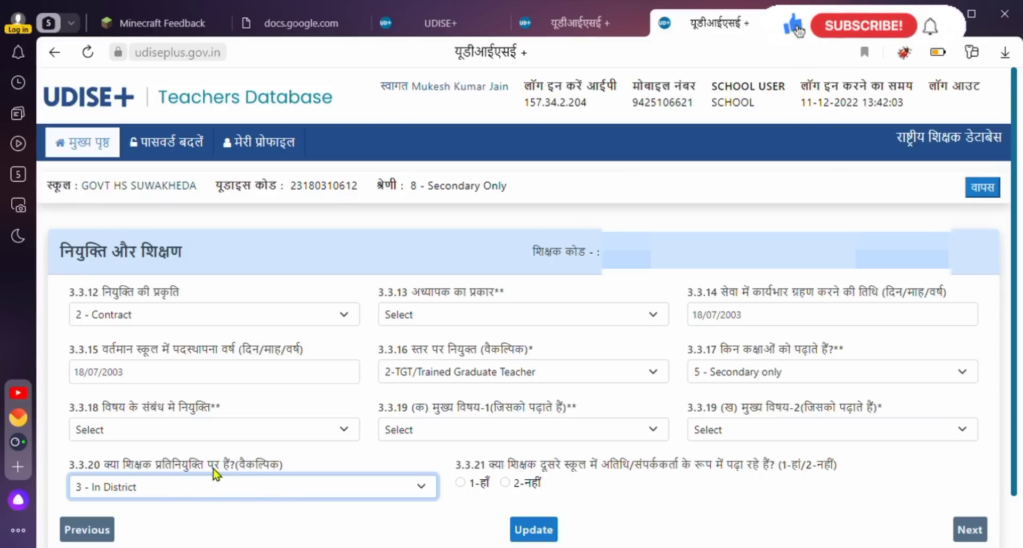
pyautogui.press('Up')
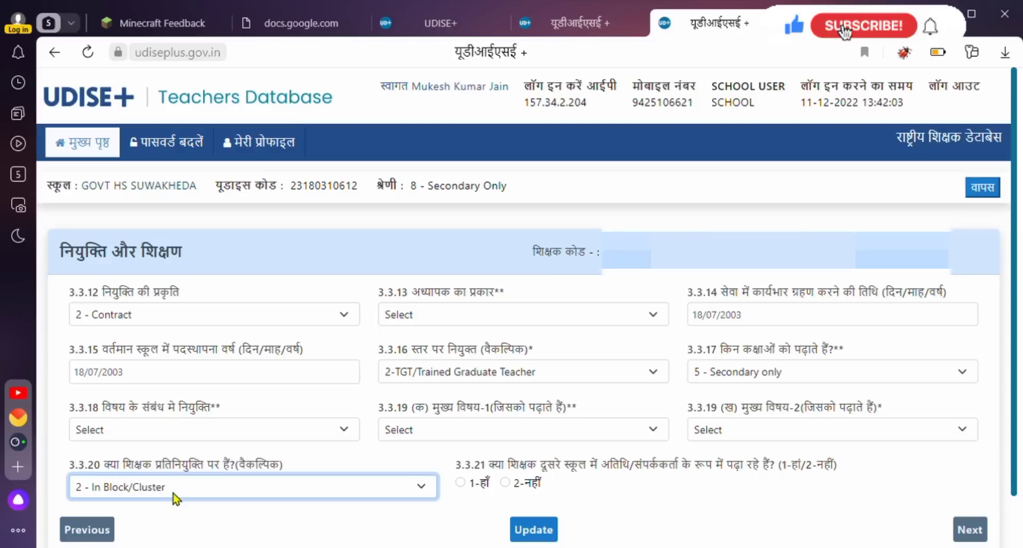
pyautogui.press('Down')
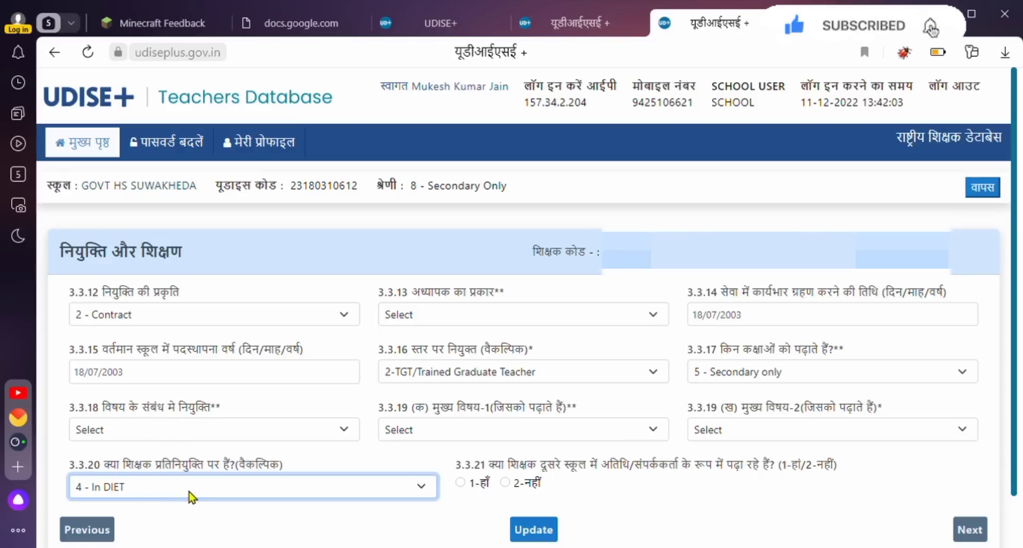
pyautogui.press('Down')
pyautogui.press('Down')
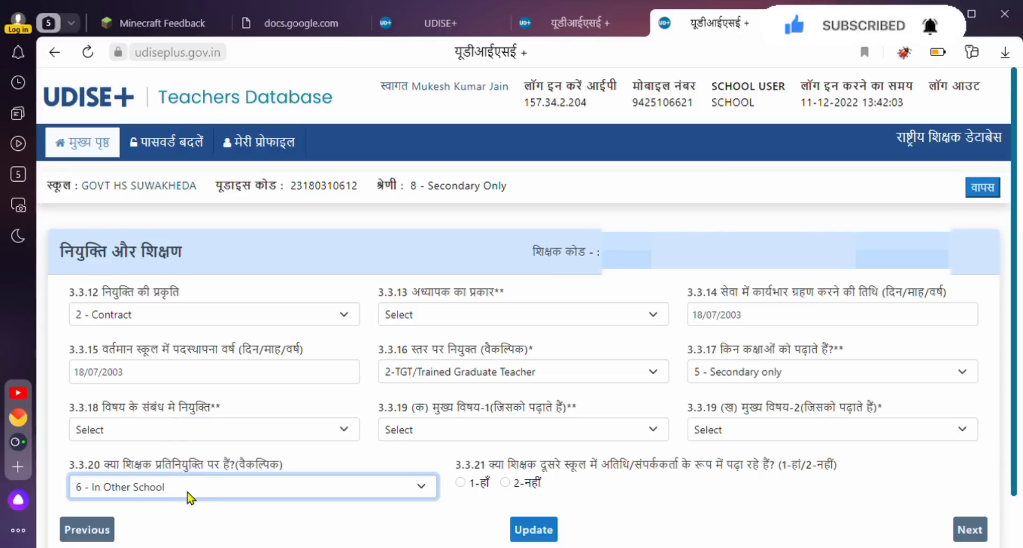
pyautogui.click(187, 491)
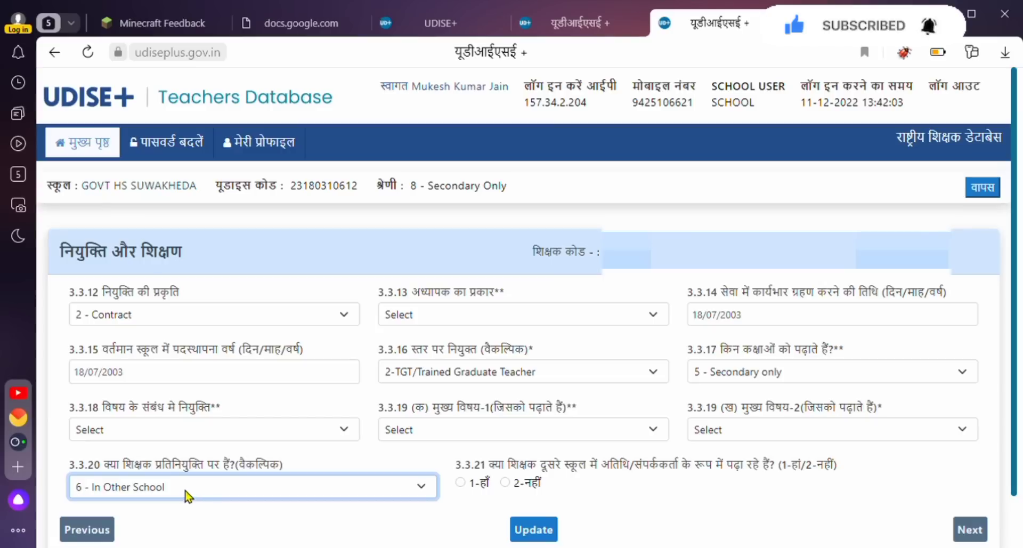
pyautogui.click(139, 396)
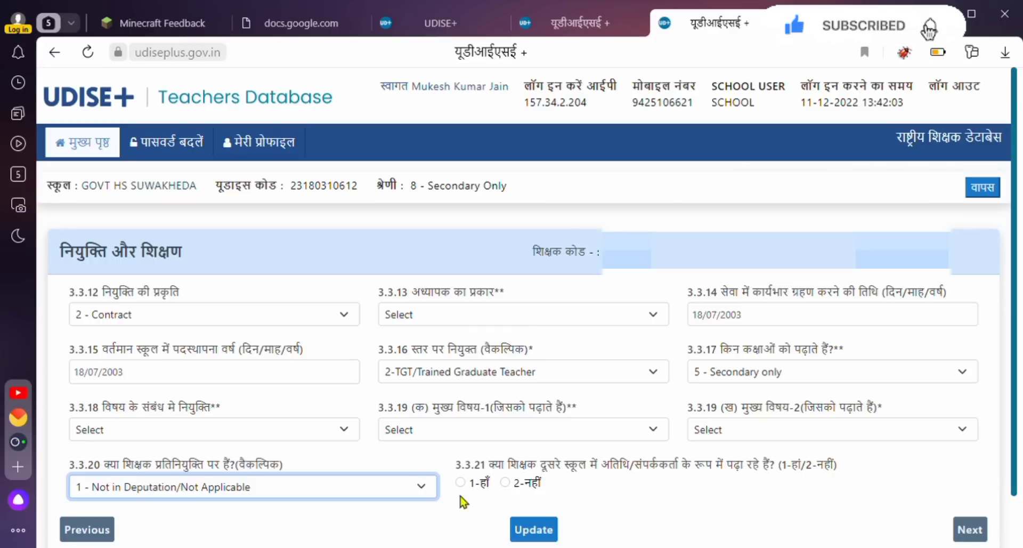
pyautogui.click(504, 482)
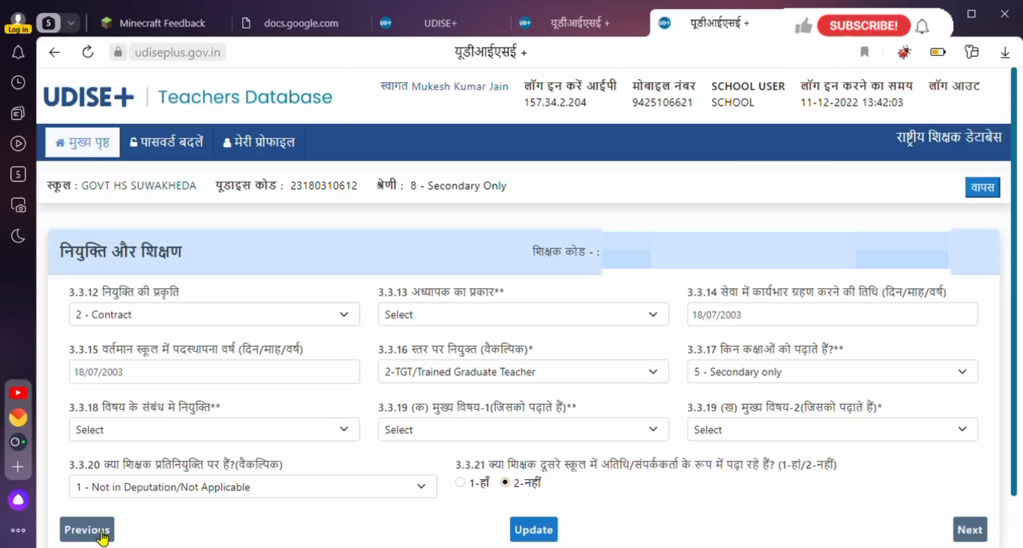
# Advance to the प्रशिक्षण एवं अन्य page and open the 3.3.24 (क) training-received choices.
pyautogui.click(973, 529)
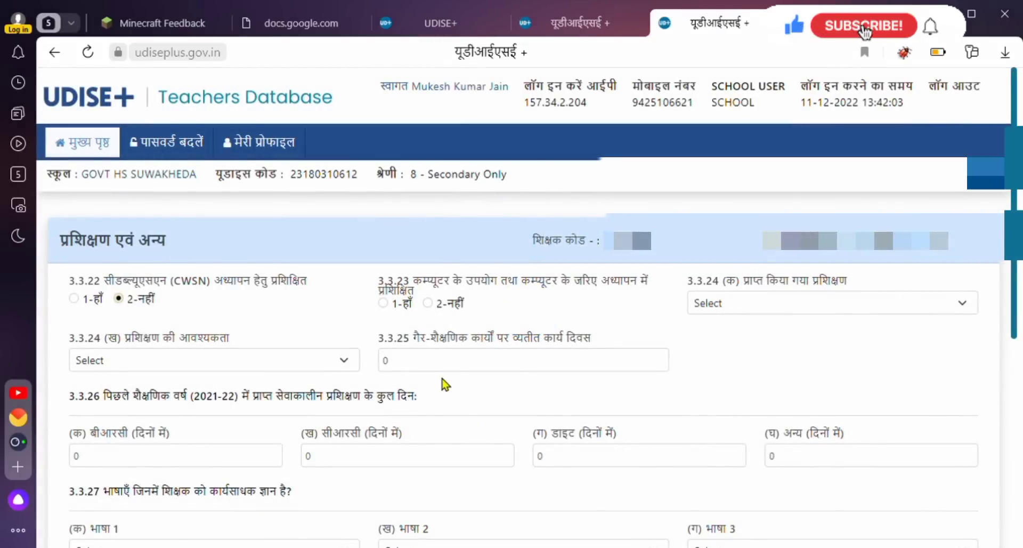
pyautogui.scroll(-1, 446, 384)
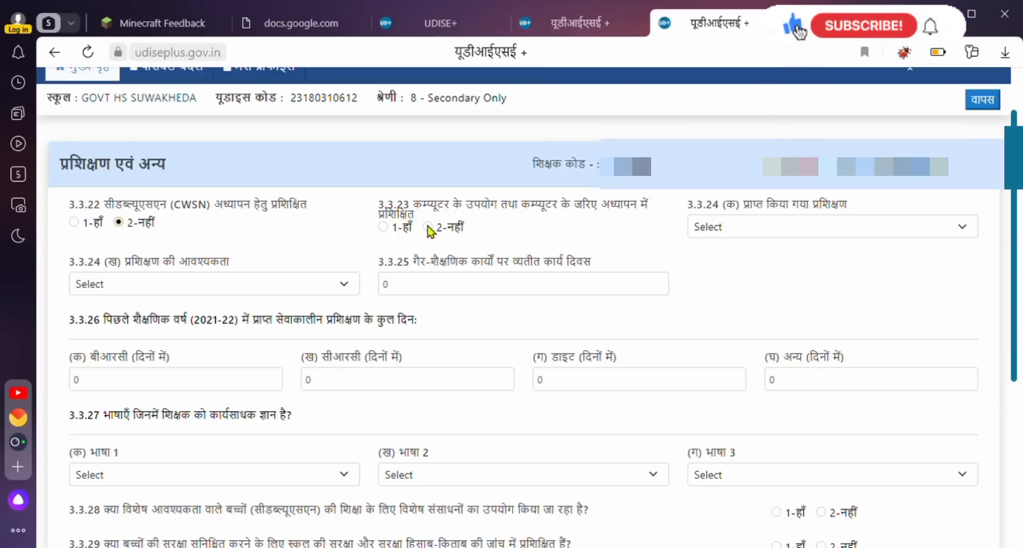
pyautogui.click(787, 231)
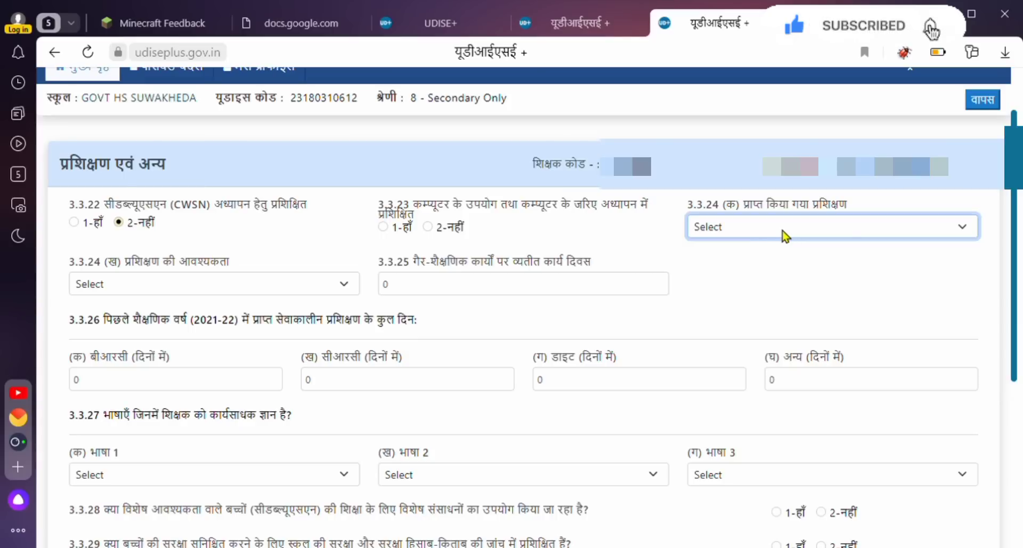
# Set 3.3.24 training received to 1 - Subject knowledge and training need to 3 - ICT skills.
pyautogui.click(766, 274)
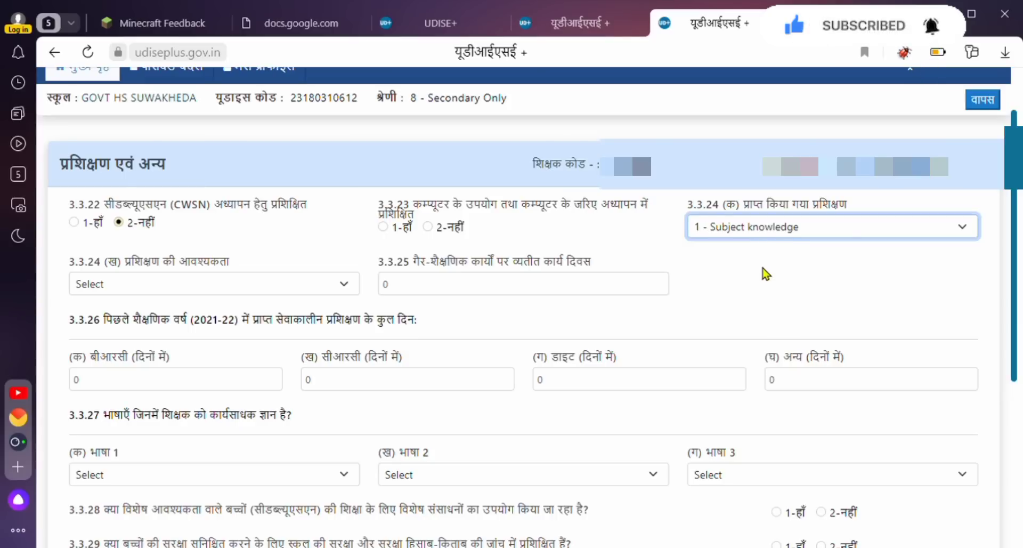
pyautogui.click(221, 283)
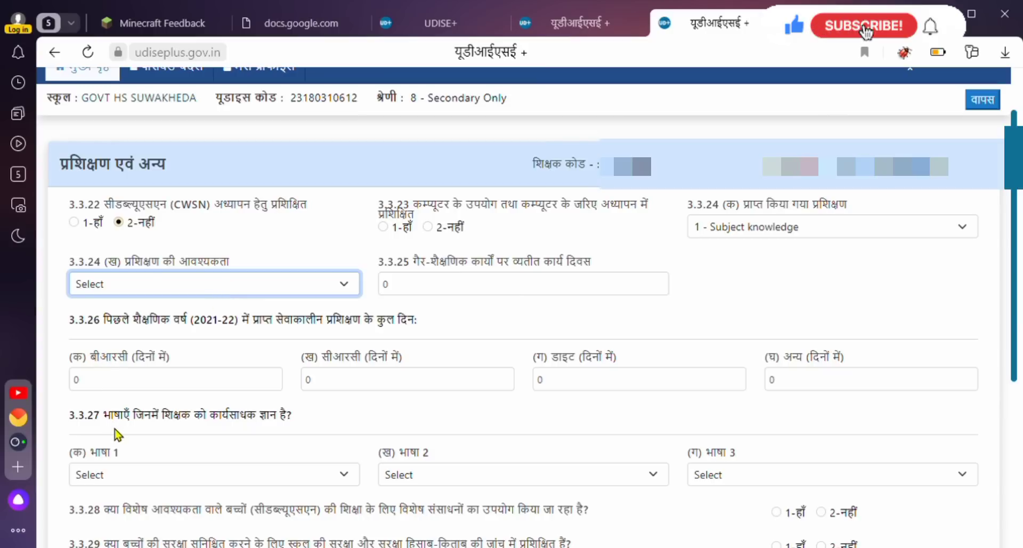
pyautogui.press('8')
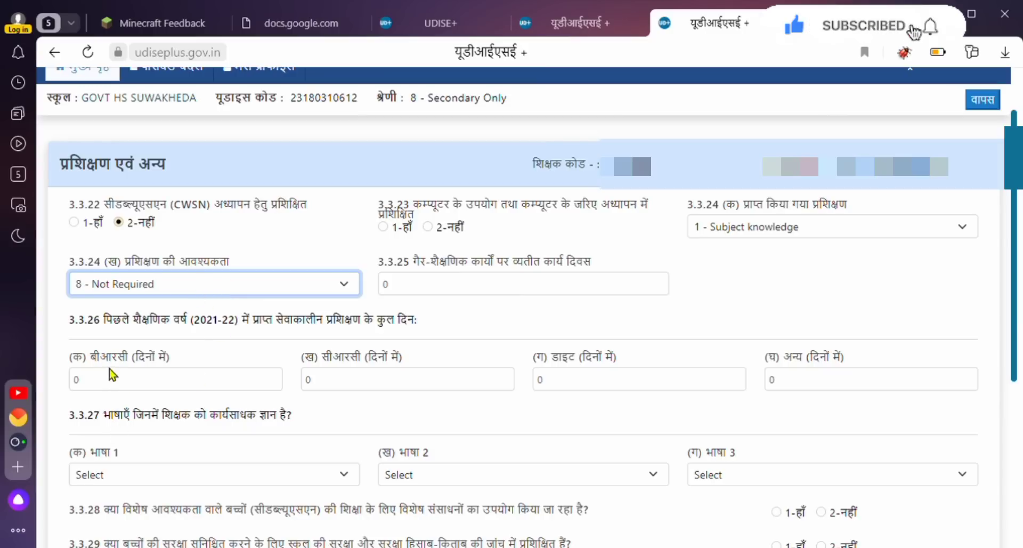
pyautogui.press('3')
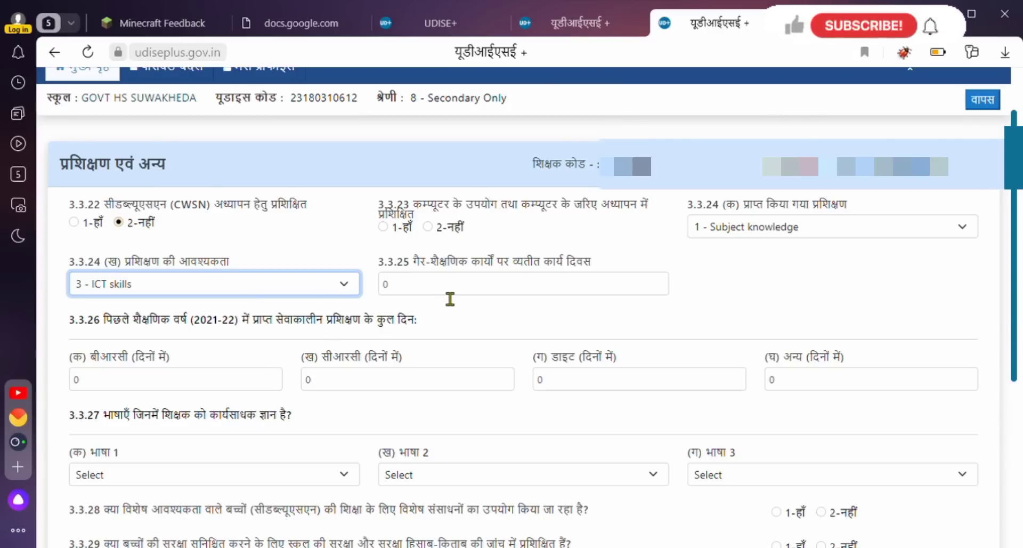
# Leave 3.3.25 non-teaching work days at 0 and read through the 3.3.26 question.
pyautogui.press('Tab')
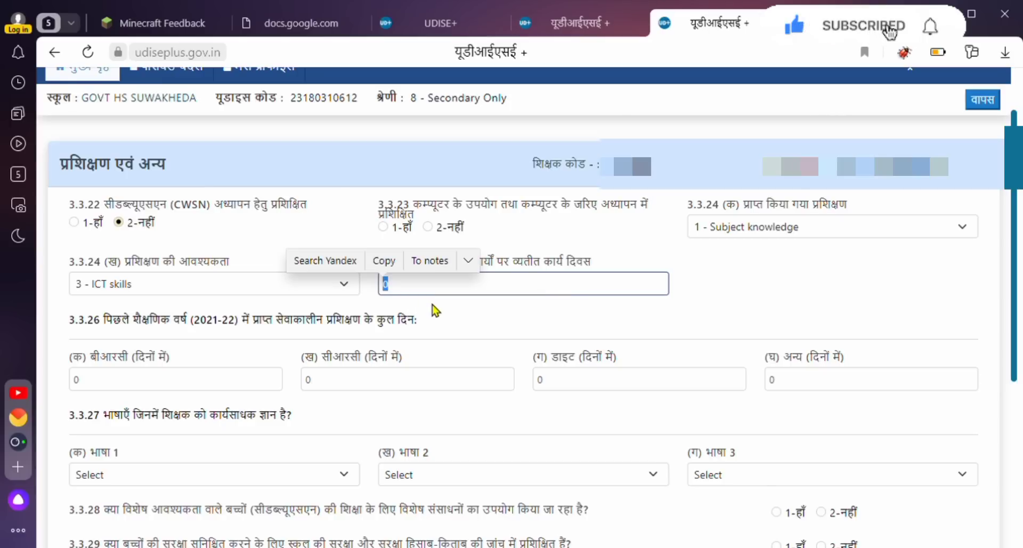
pyautogui.click(435, 306)
pyautogui.click(424, 295)
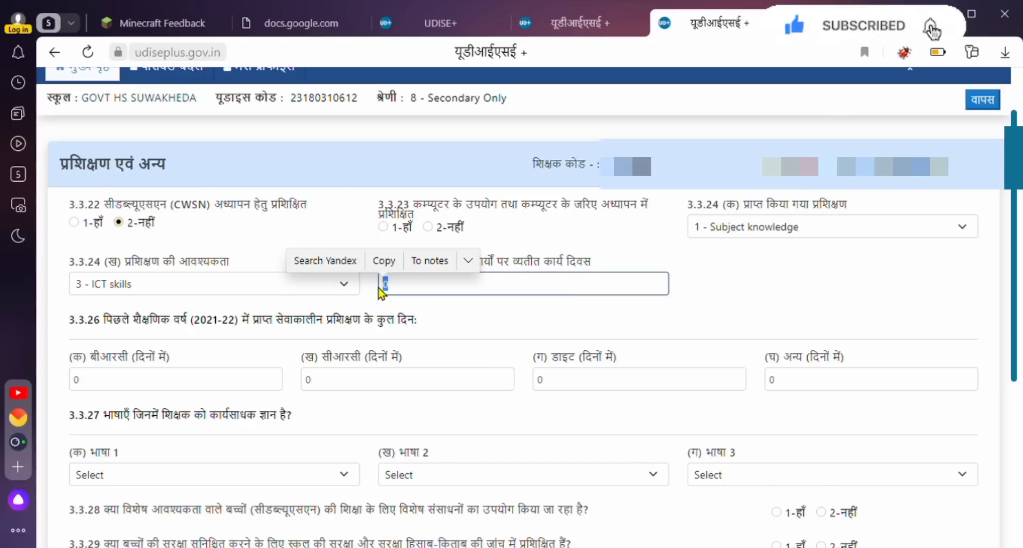
pyautogui.click(421, 303)
pyautogui.moveTo(591, 262); pyautogui.dragTo(414, 264)
pyautogui.click(443, 294)
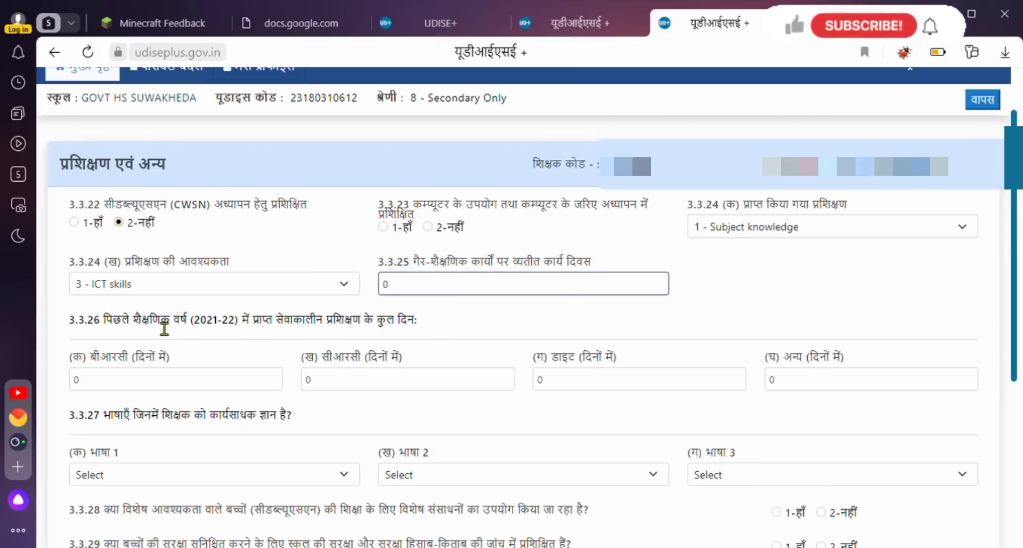
pyautogui.moveTo(141, 320); pyautogui.dragTo(219, 329)
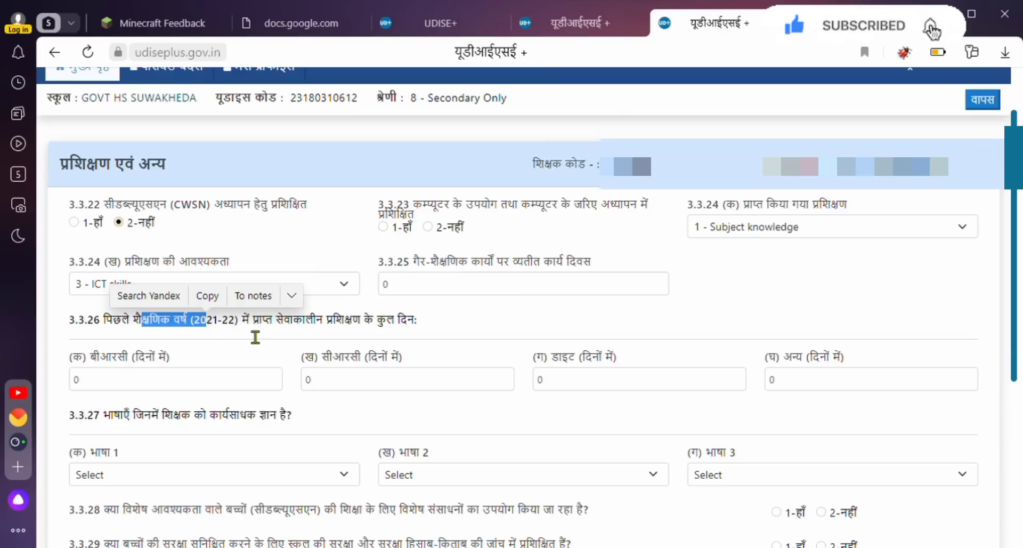
pyautogui.moveTo(255, 337); pyautogui.dragTo(379, 327)
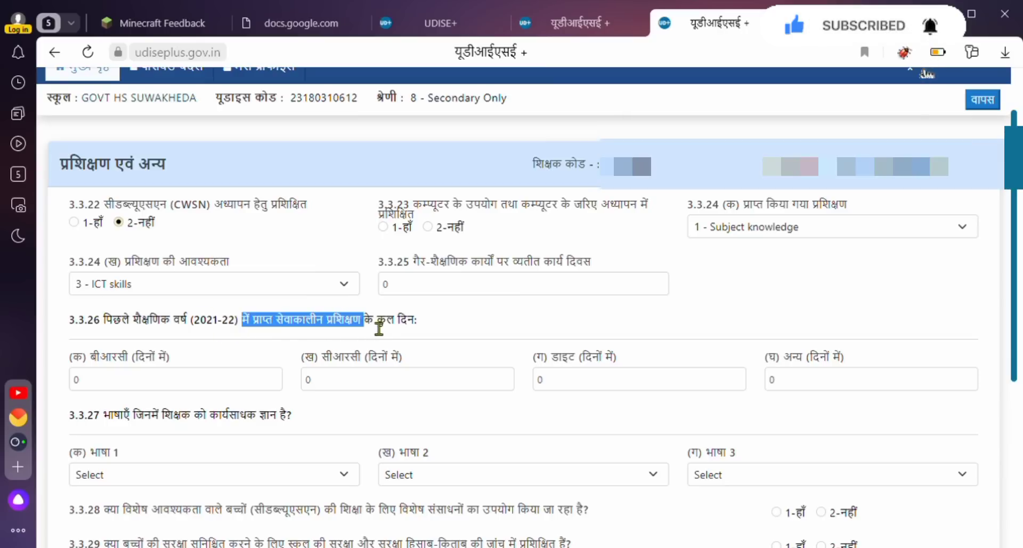
# Set languages 1, 2 and 3 to 04-Hindi, 19-English and 14-Sanskrit.
pyautogui.click(203, 392)
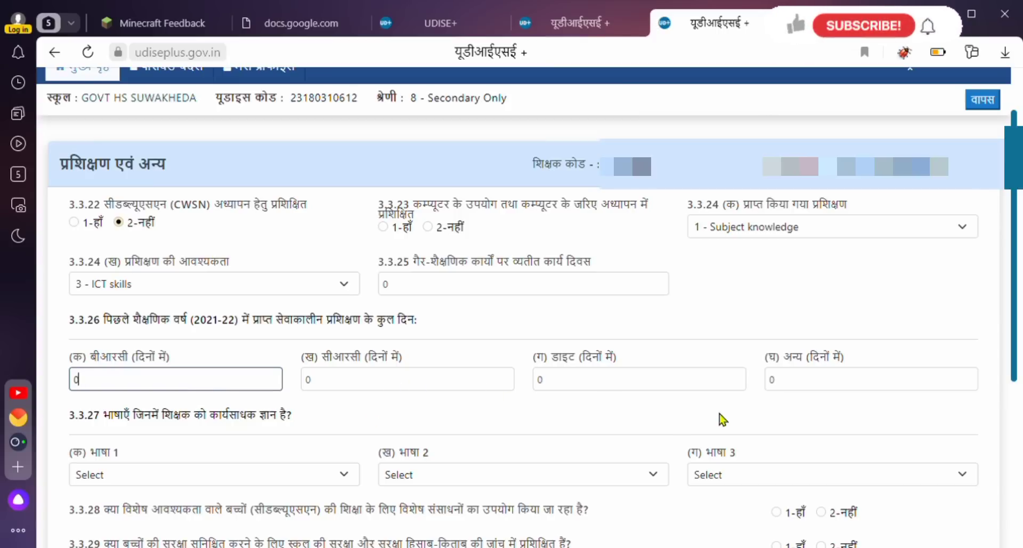
pyautogui.scroll(-3, 491, 369)
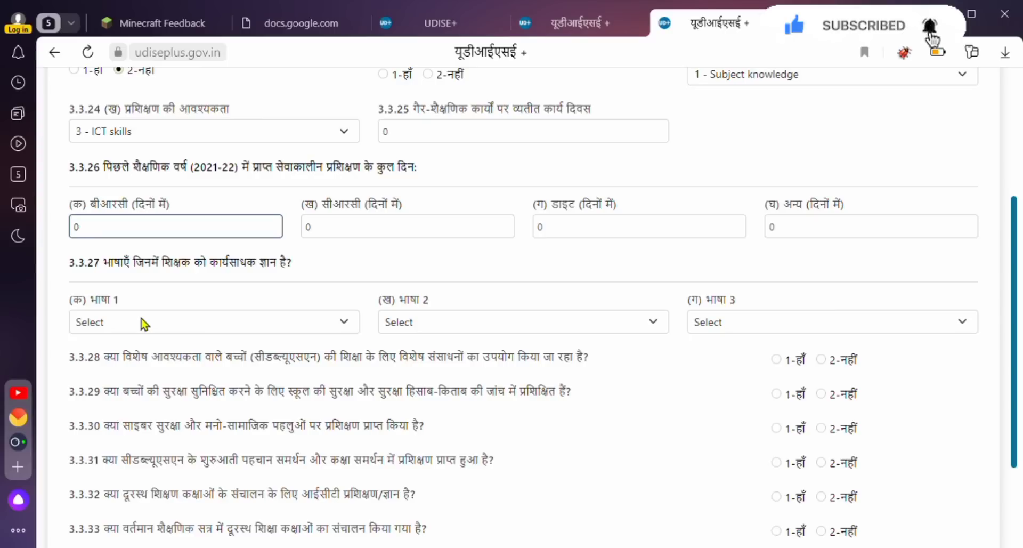
pyautogui.click(143, 323)
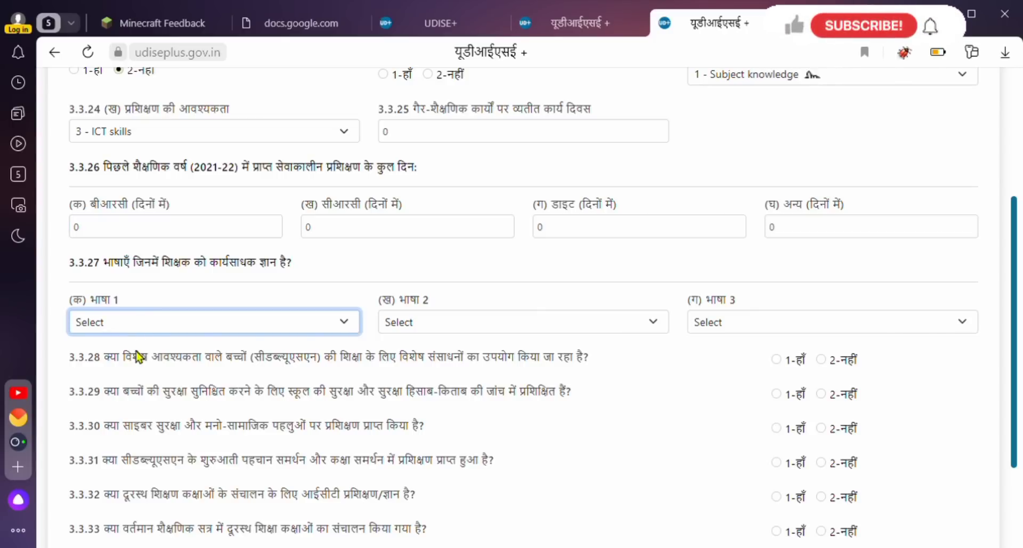
pyautogui.press('Down')
pyautogui.press('Down')
pyautogui.press('Down')
pyautogui.press('Down')
pyautogui.press('Tab')
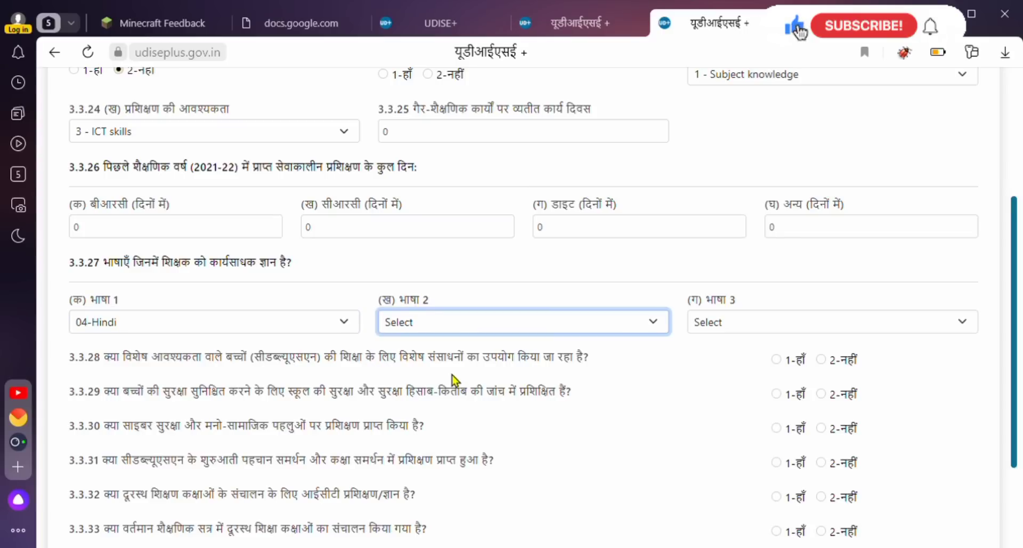
pyautogui.click(434, 415)
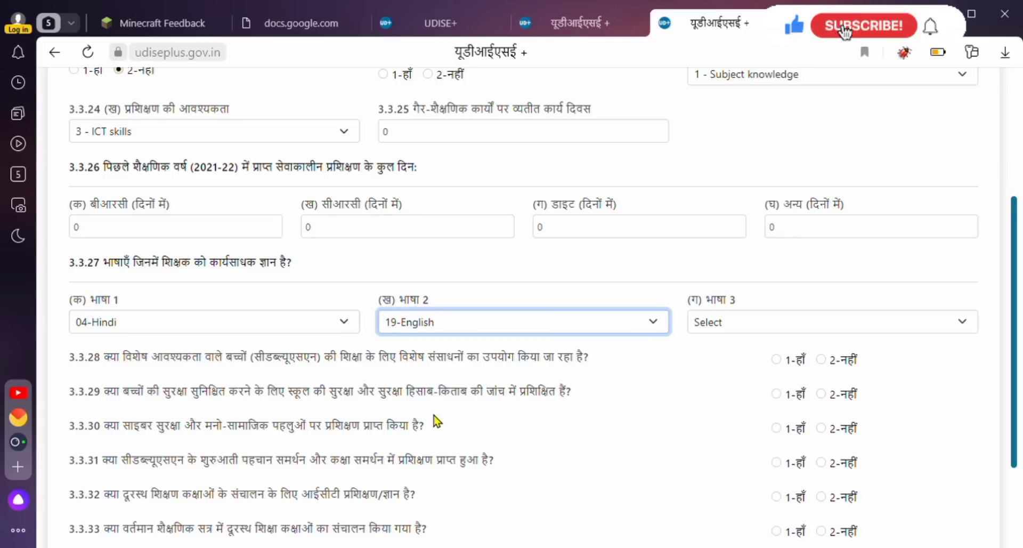
pyautogui.click(729, 322)
pyautogui.click(725, 387)
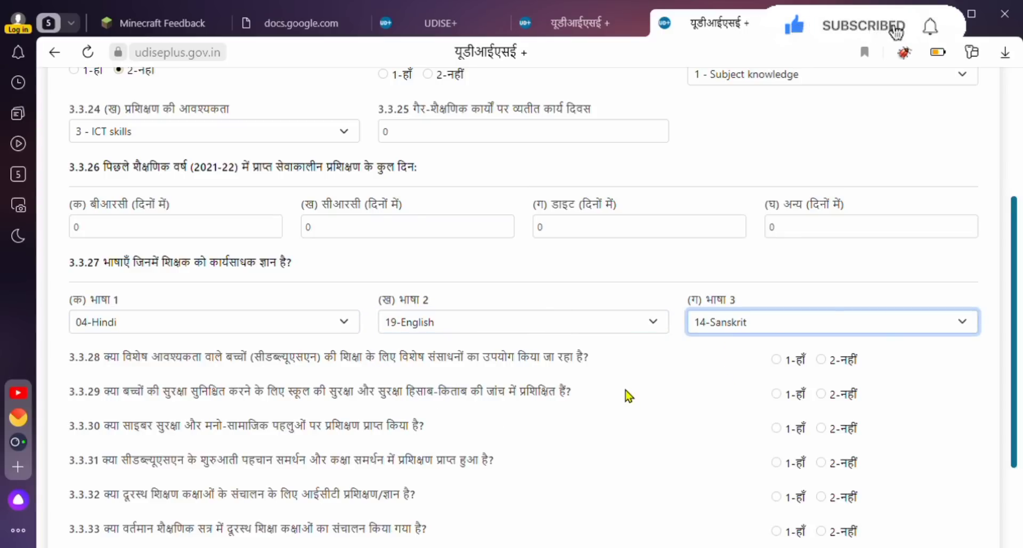
pyautogui.scroll(-3, 626, 392)
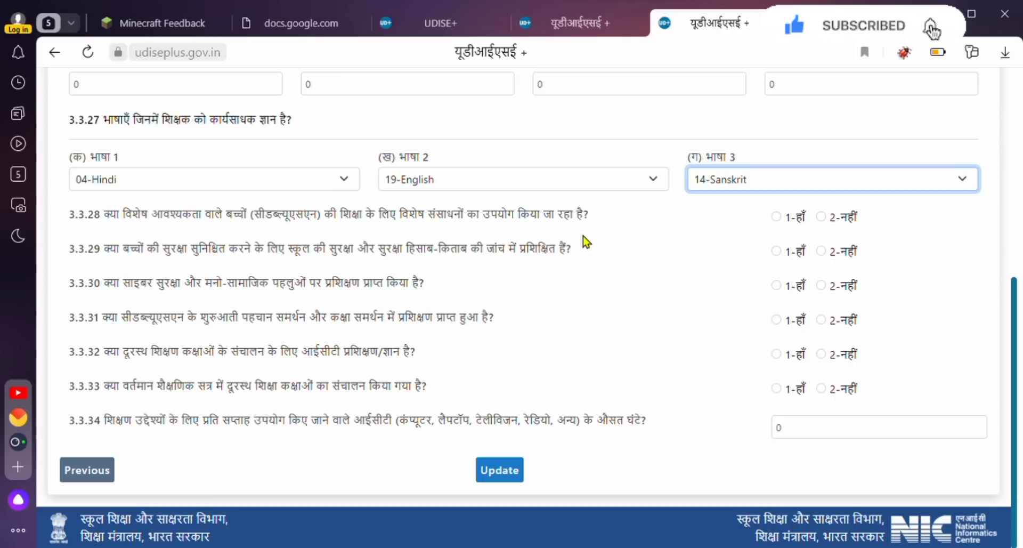
# Mark 2-नहीं on 3.3.28–3.3.32, switching 3.3.28, 3.3.31 and 3.3.32 away from 1-हाँ.
pyautogui.click(776, 217)
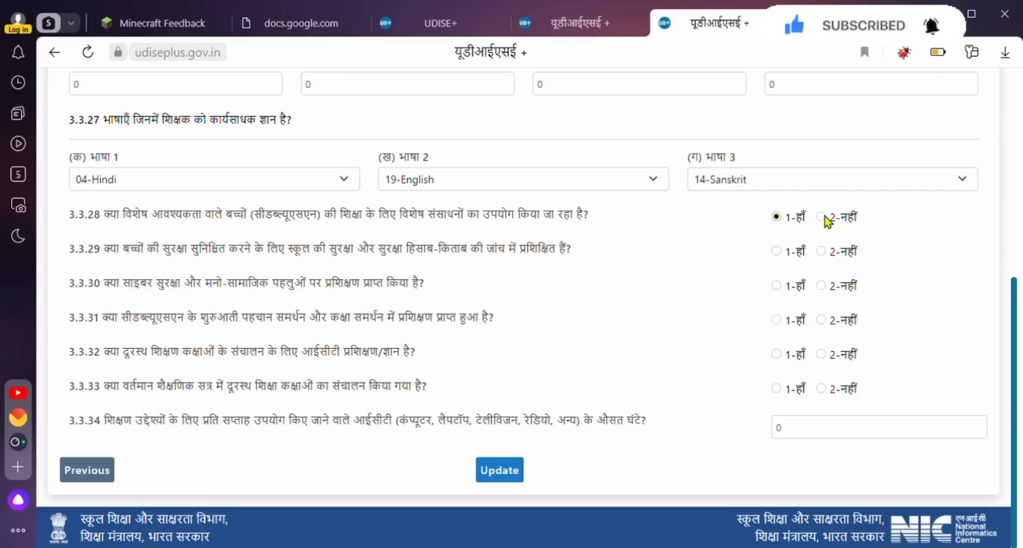
pyautogui.click(821, 217)
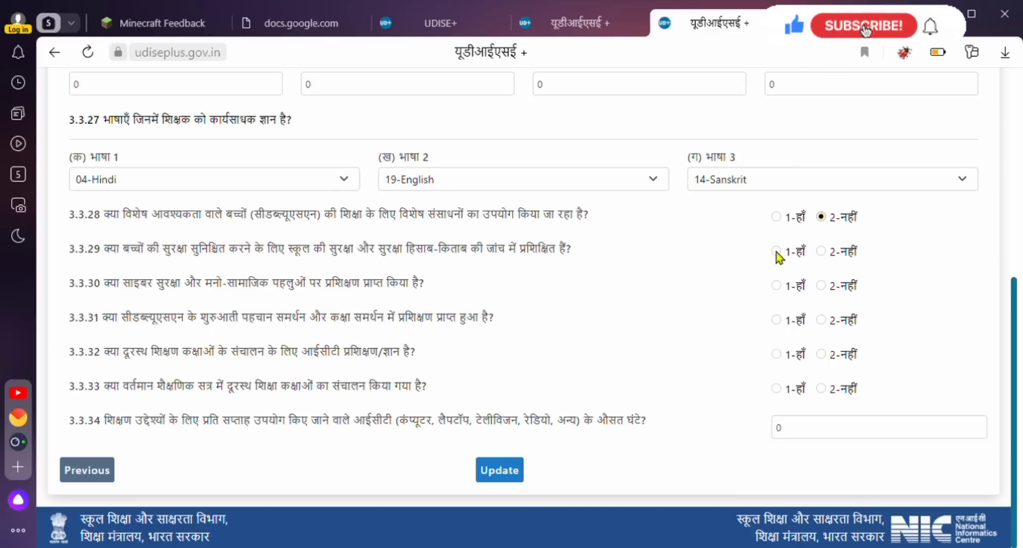
pyautogui.click(821, 251)
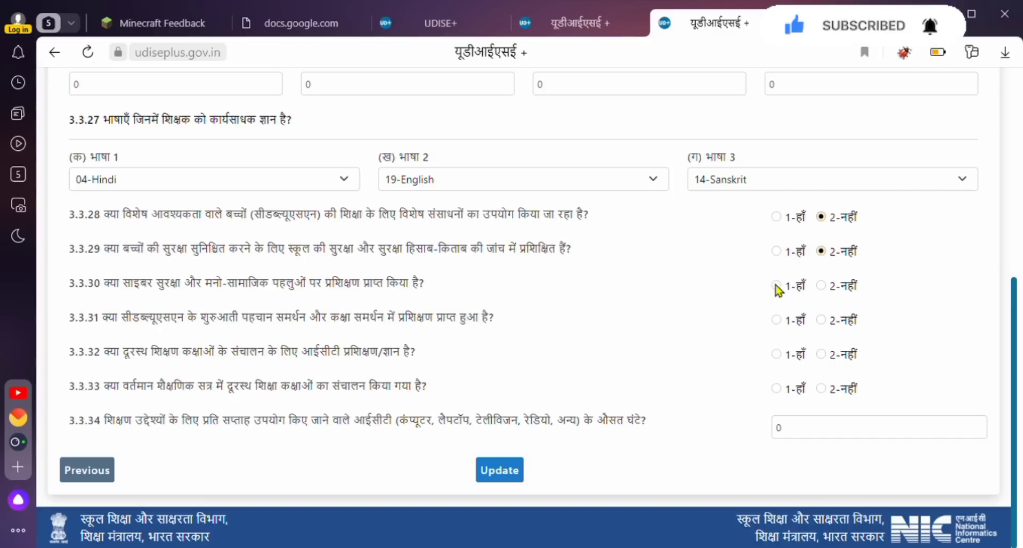
pyautogui.click(823, 286)
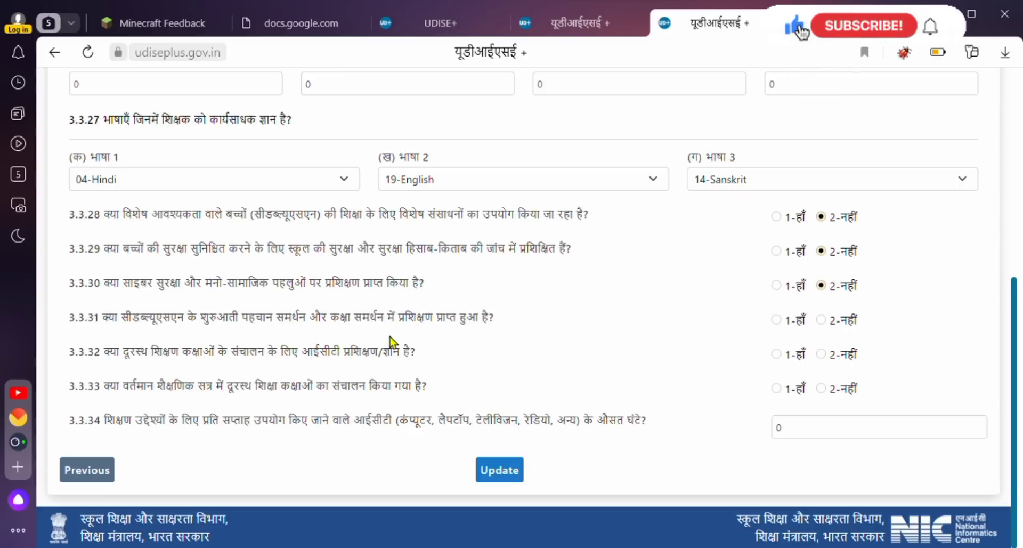
pyautogui.click(778, 319)
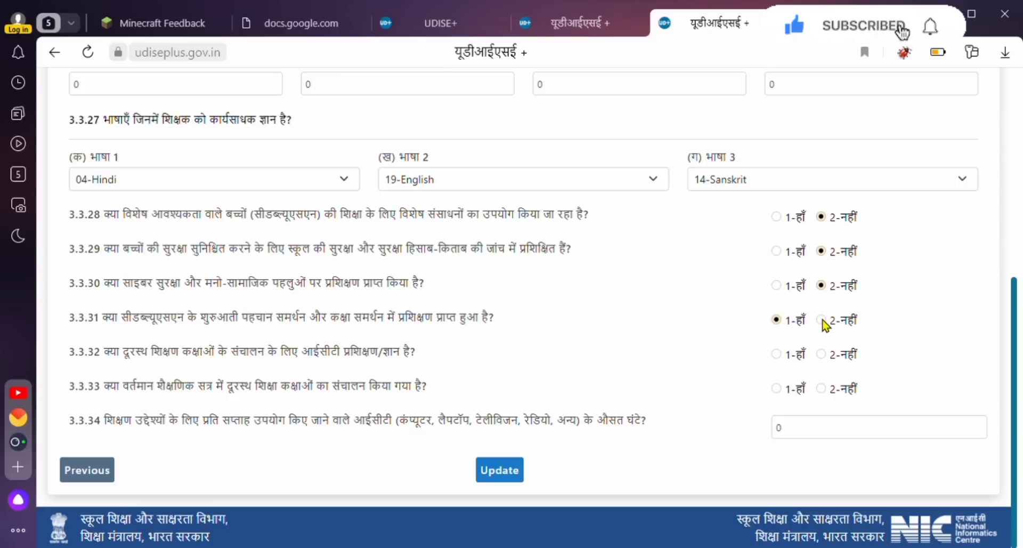
pyautogui.click(822, 320)
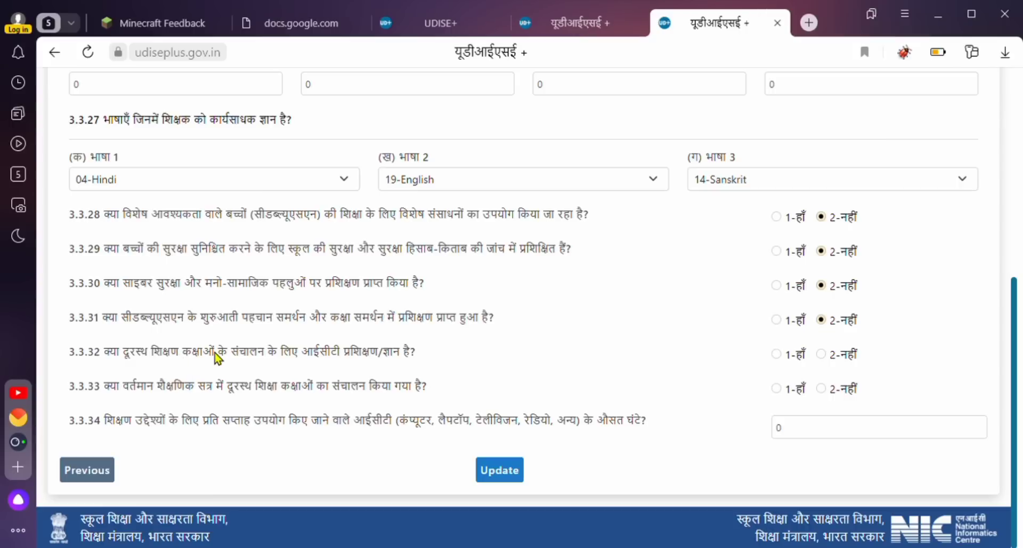
pyautogui.click(776, 355)
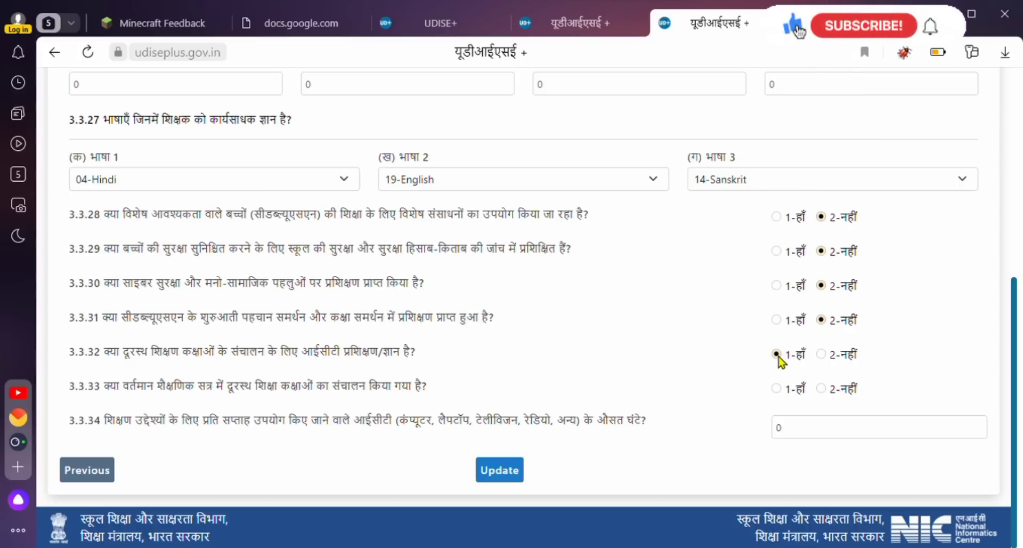
pyautogui.click(822, 355)
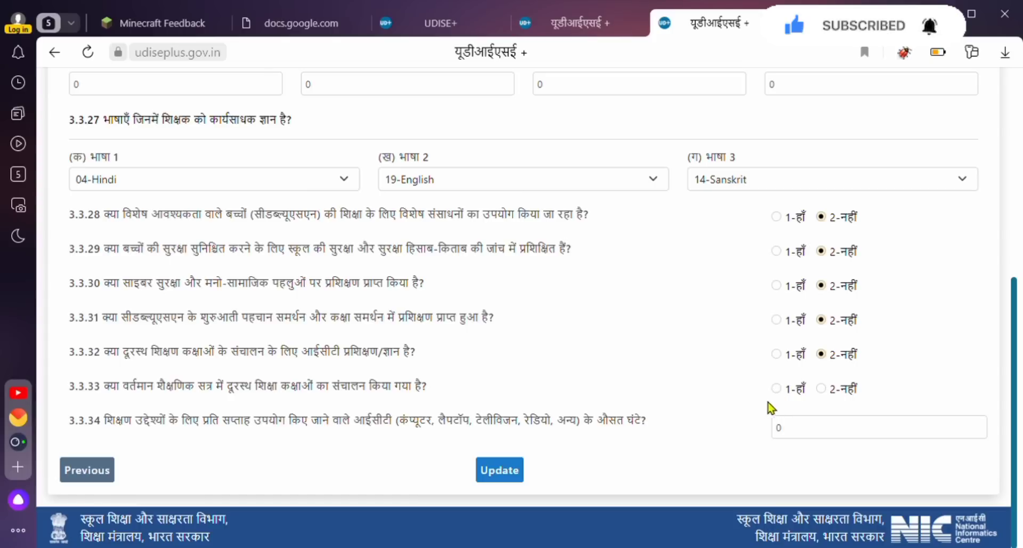
# Mark 3.3.33 distance-learning classes as 2-नहीं and keep 3.3.34 weekly ICT hours at 0.
pyautogui.click(843, 390)
pyautogui.moveTo(800, 428); pyautogui.dragTo(737, 426)
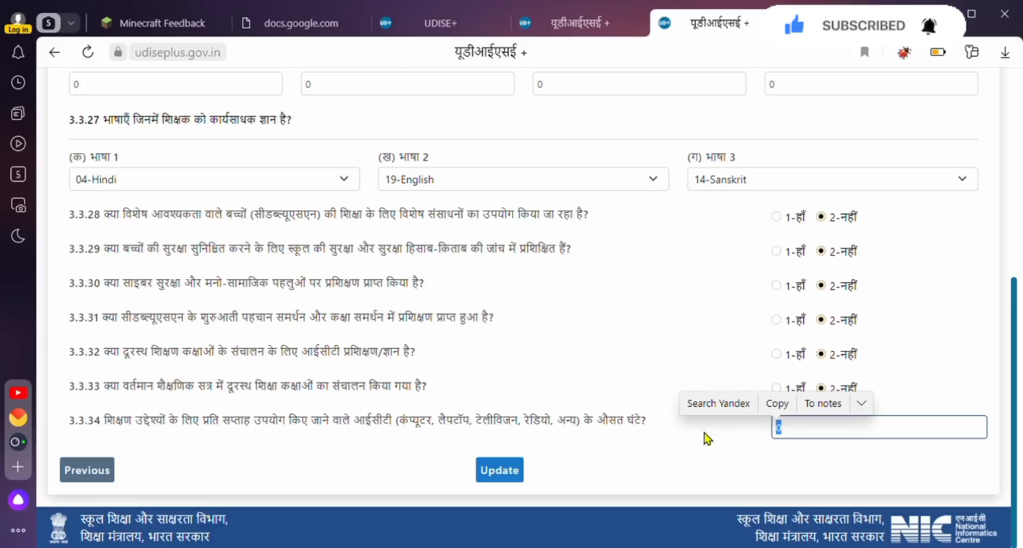